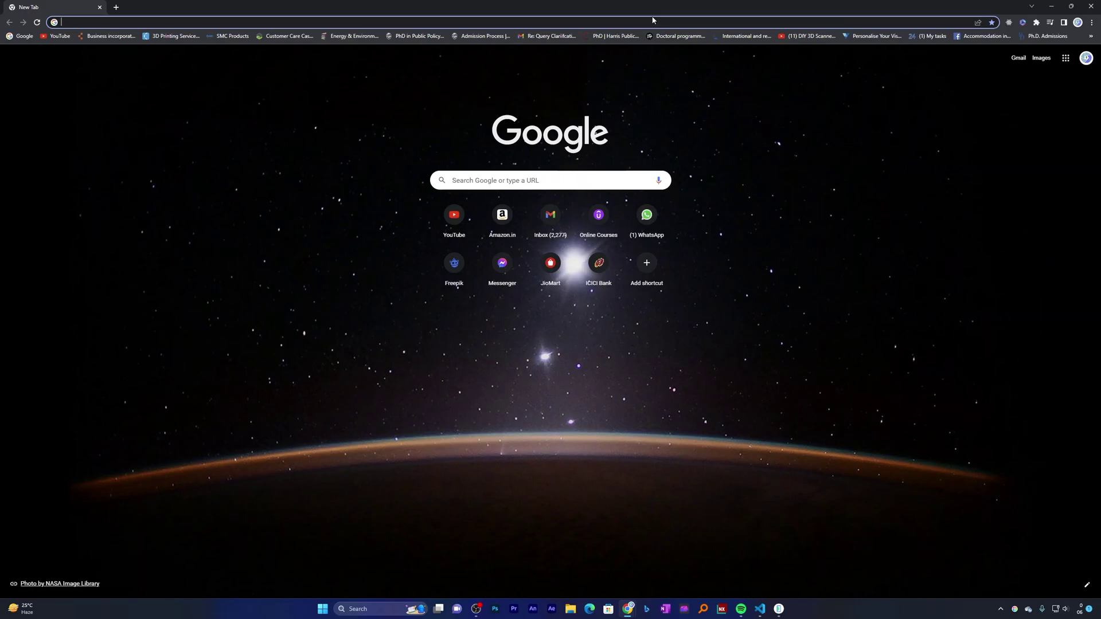
Search the web for "bluestack" and open the official BlueStacks website from the results
{"action": "type", "text": "b"}
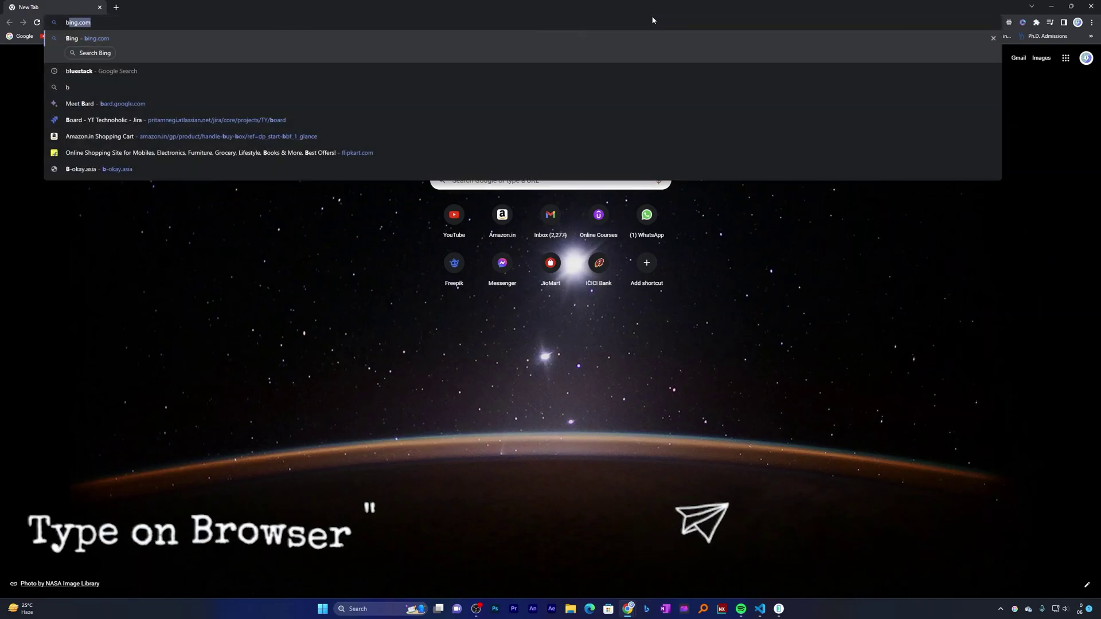
{"action": "type", "text": "luestack"}
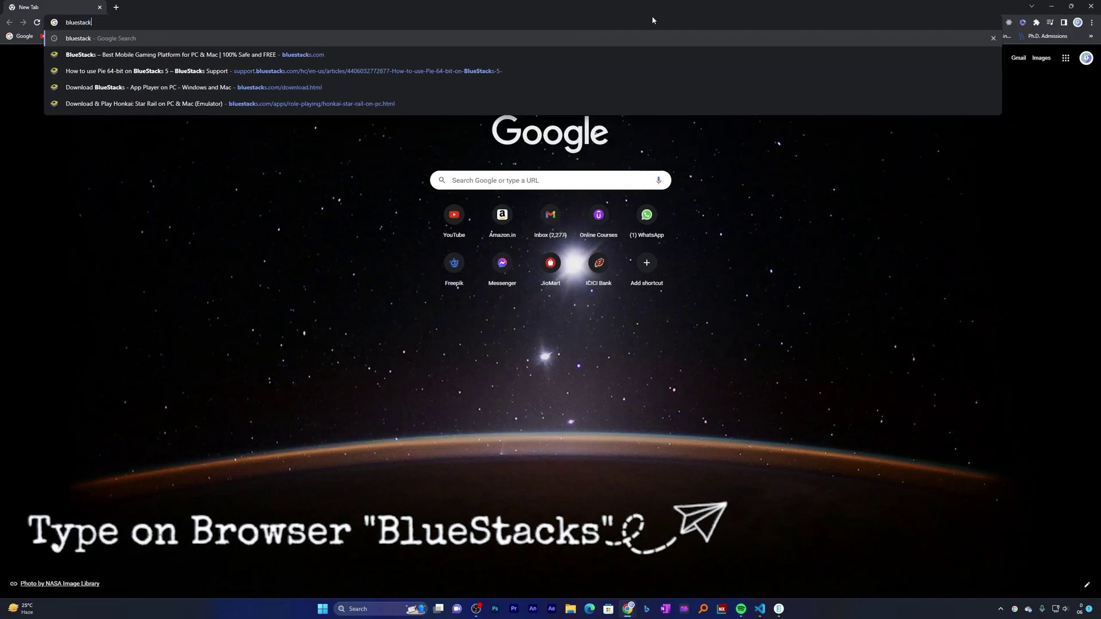
{"action": "key", "text": "Return"}
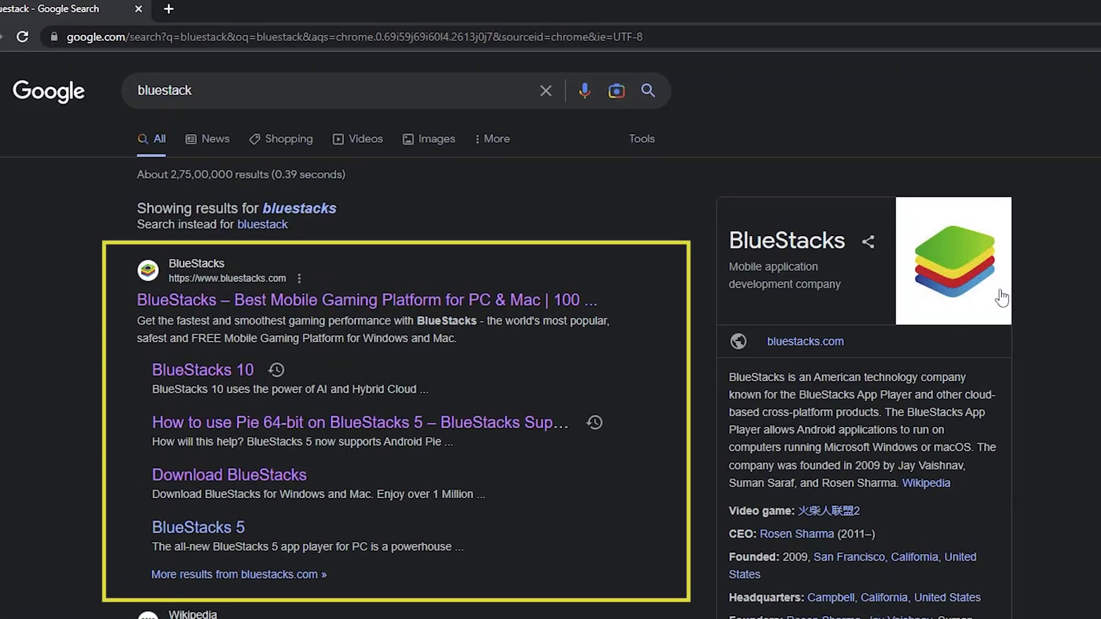
{"action": "left_click", "coordinate": [224, 304]}
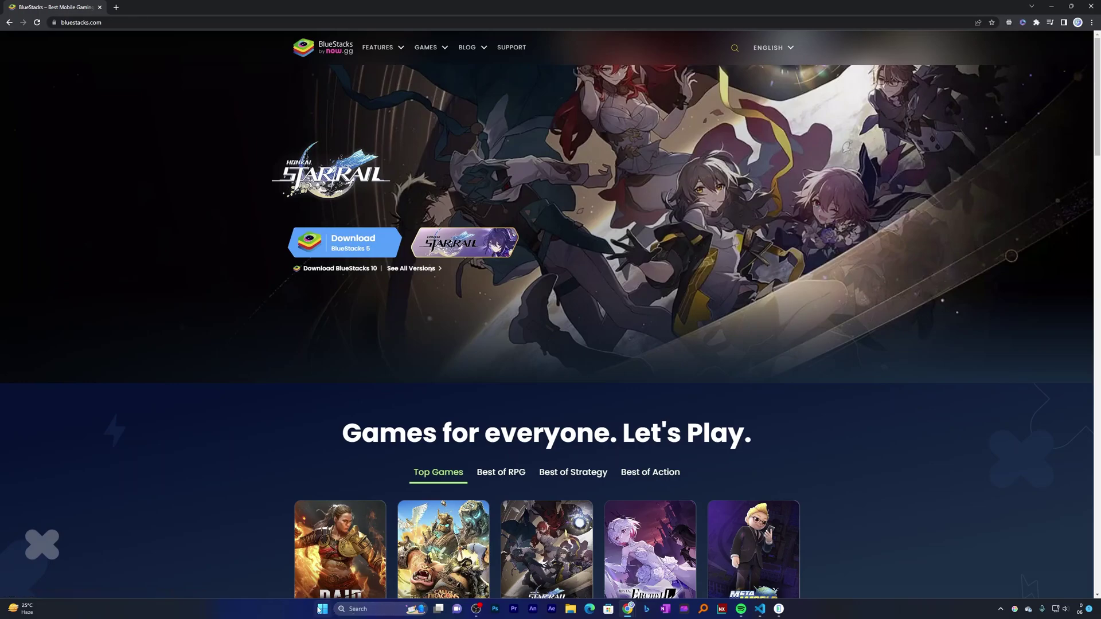
Switch to Windows Settings and examine the PC's processor and installed RAM in the device specifications
{"action": "key", "text": "super"}
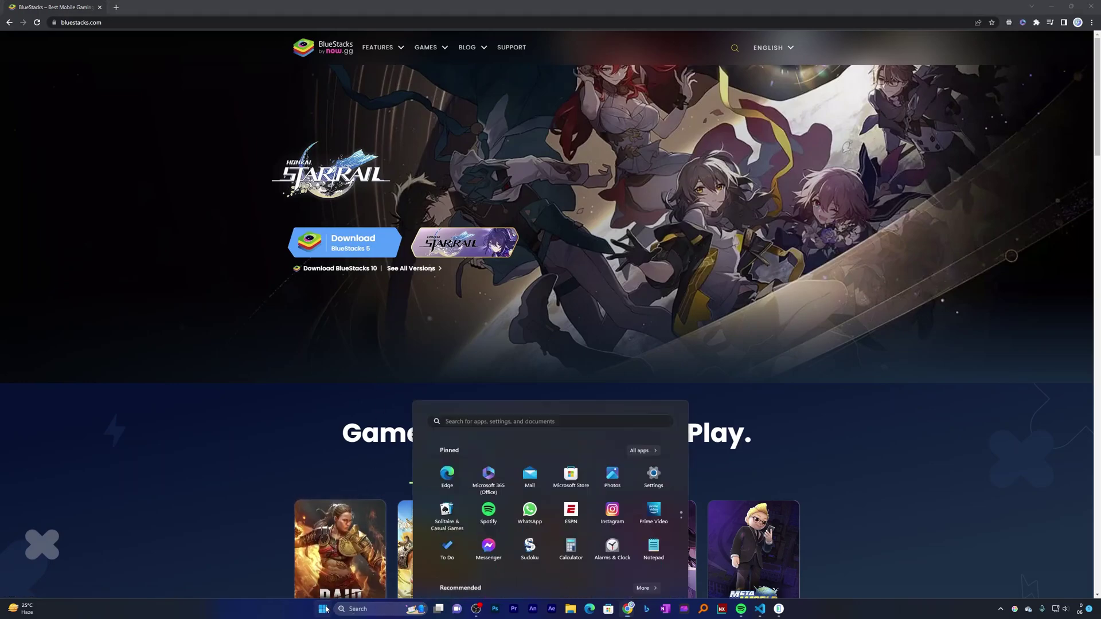
{"action": "left_click", "coordinate": [641, 355]}
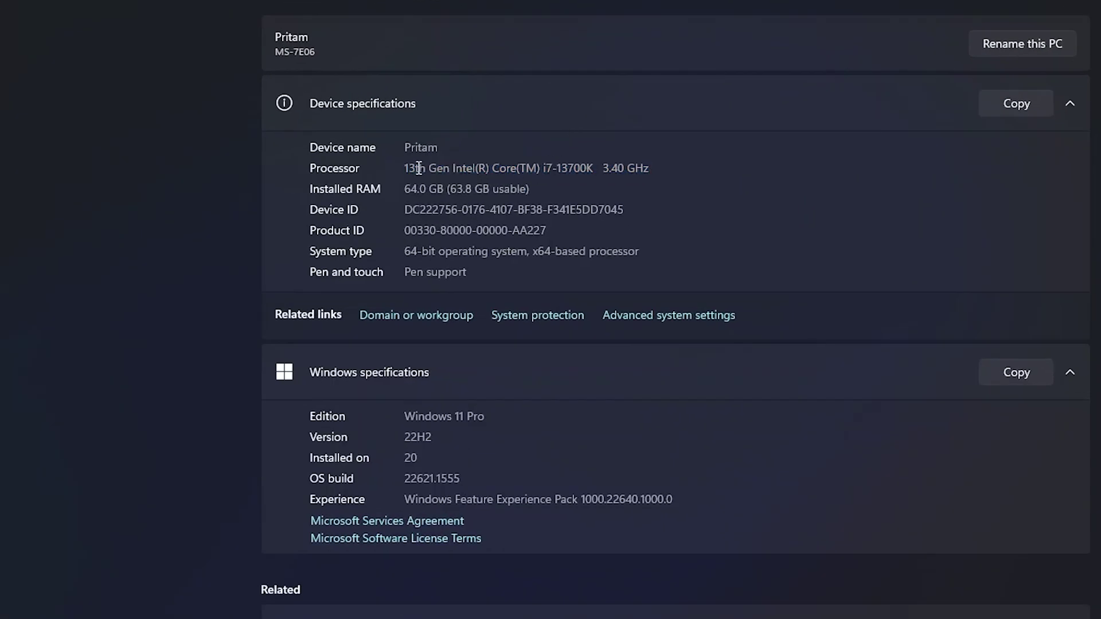
{"action": "left_click_drag", "start_coordinate": [410, 168], "coordinate": [527, 187]}
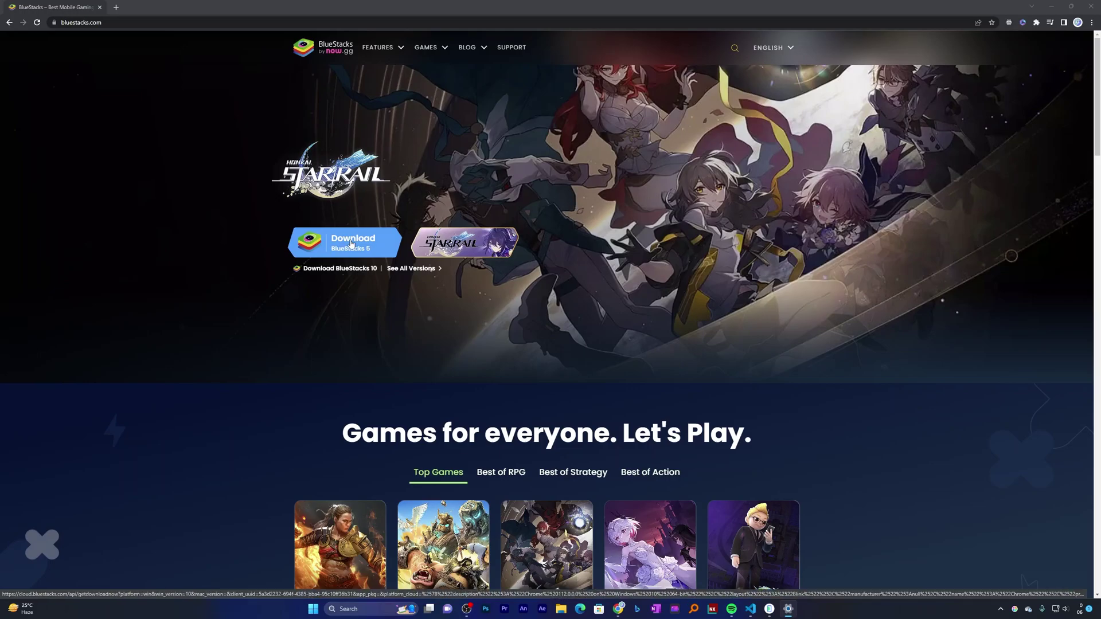
{"action": "left_click", "coordinate": [351, 244]}
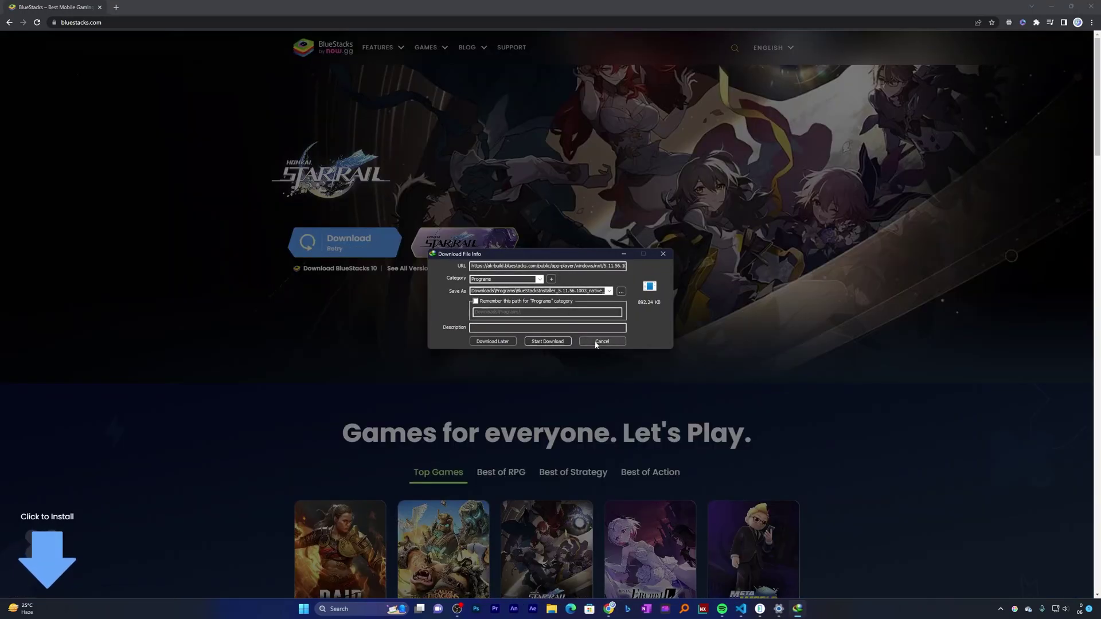
{"action": "left_click", "coordinate": [600, 342]}
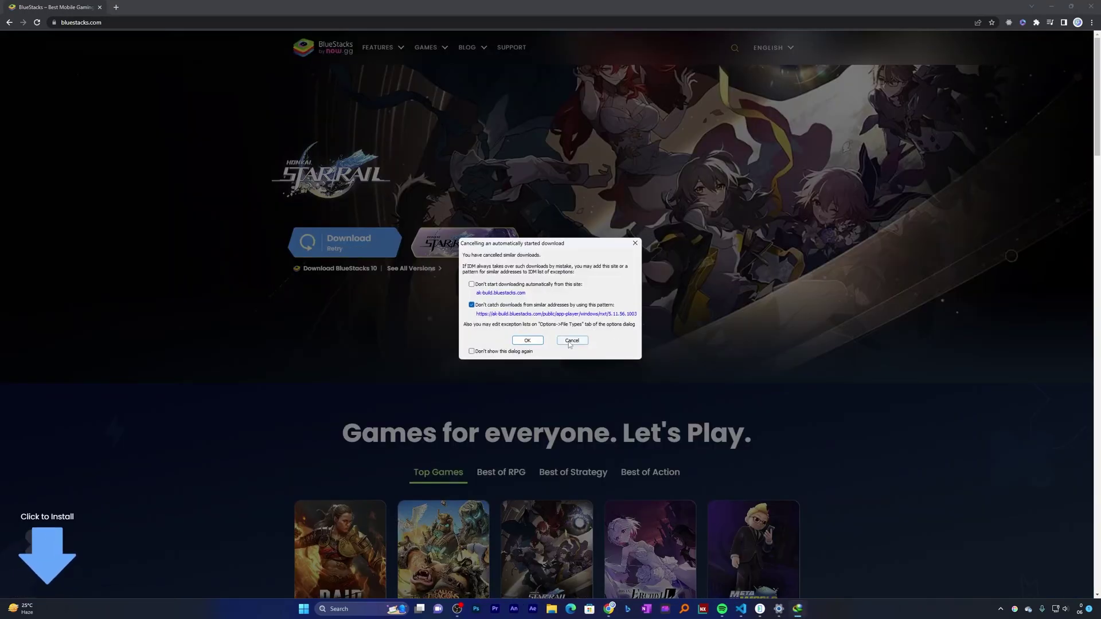
{"action": "left_click", "coordinate": [572, 341]}
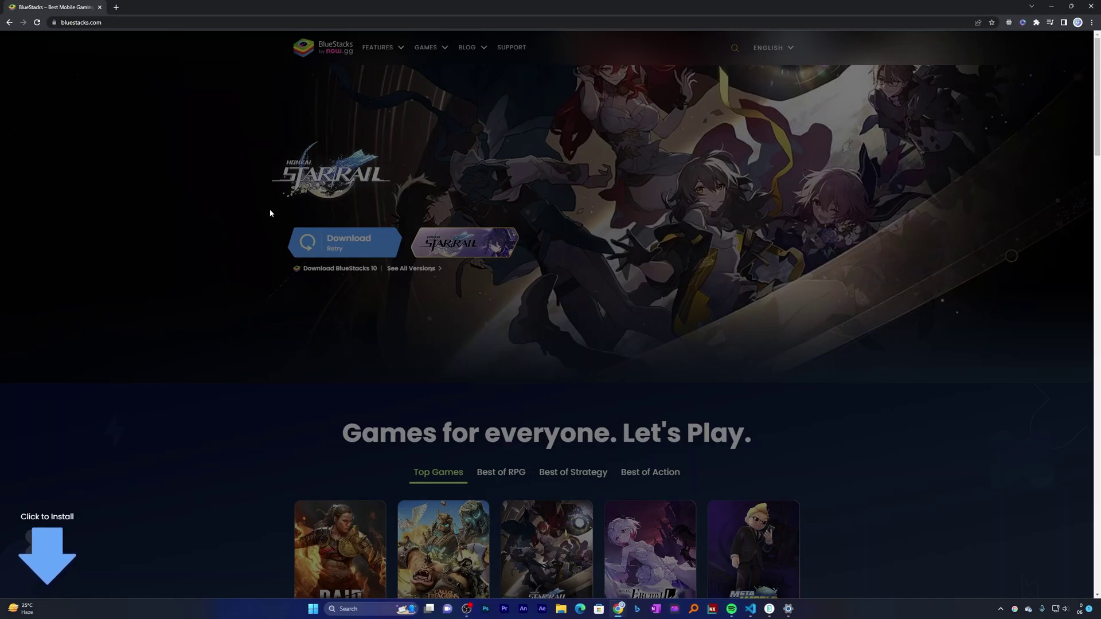
{"action": "left_click", "coordinate": [139, 361]}
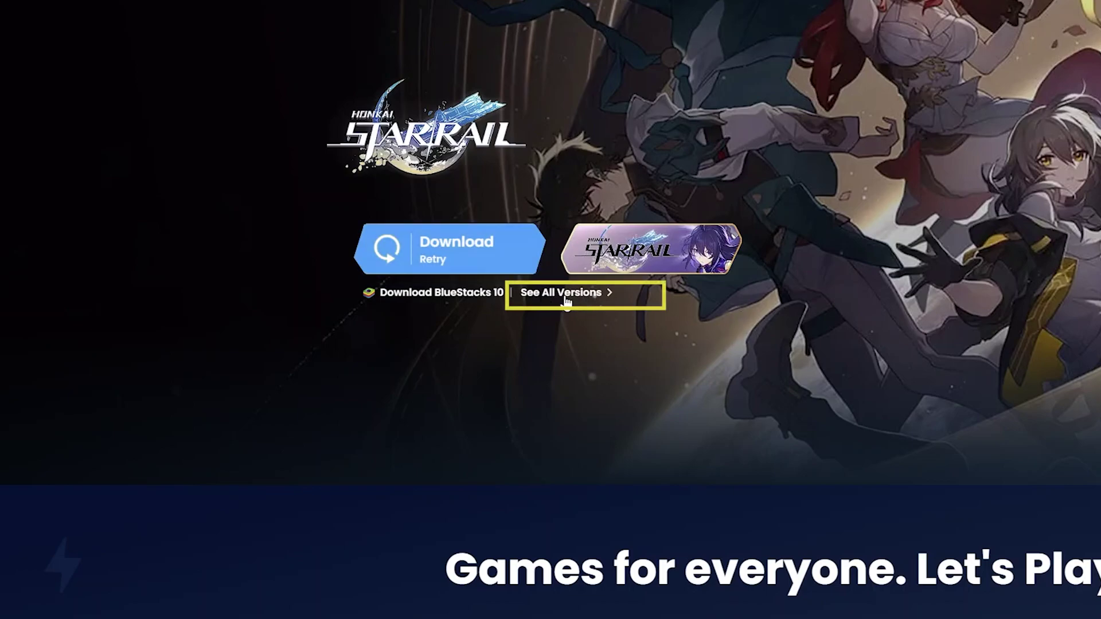
Open the list of all BlueStacks versions and download the BlueStacks 5 Android 11 64-bit (beta) installer for Windows
{"action": "left_click", "coordinate": [565, 298]}
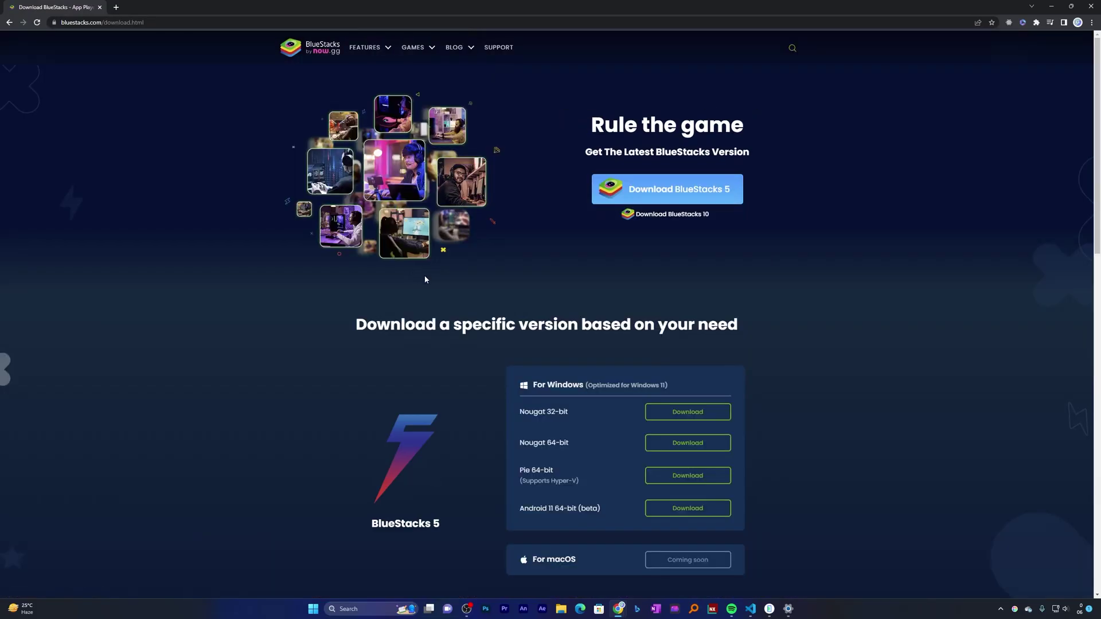
{"action": "scroll", "coordinate": [620, 376], "scroll_direction": "down", "scroll_amount": 3}
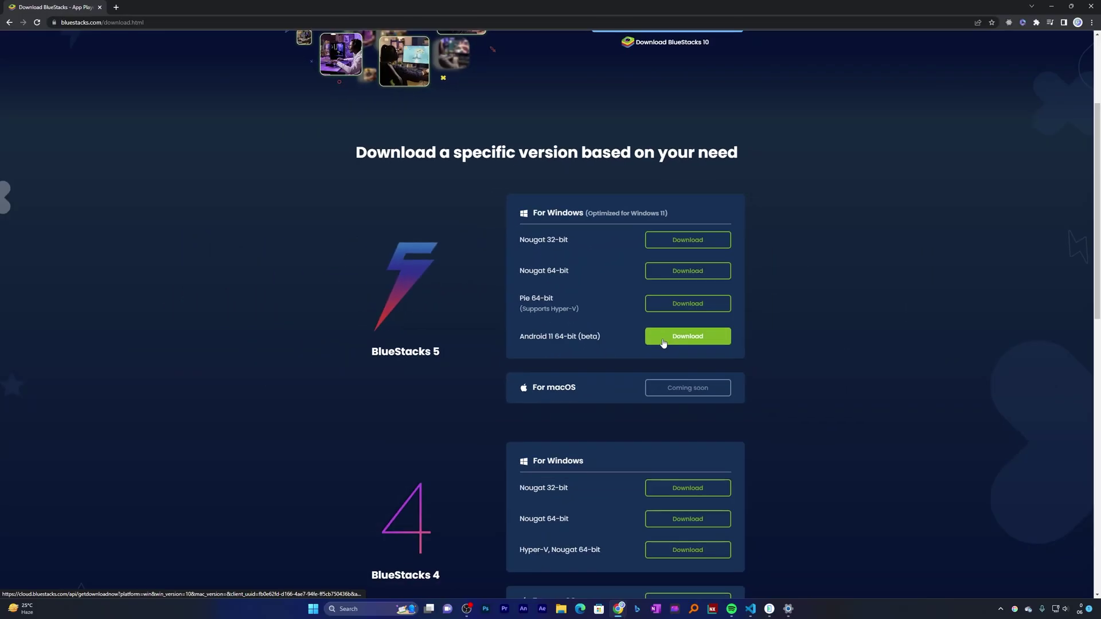
{"action": "left_click", "coordinate": [663, 343]}
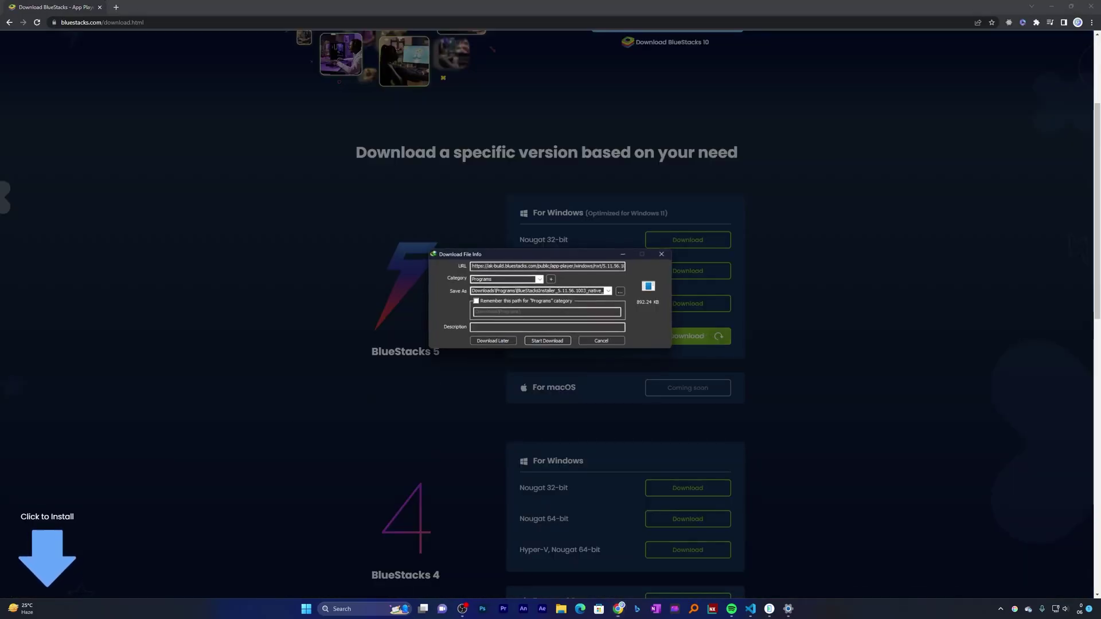
{"action": "left_click", "coordinate": [544, 340]}
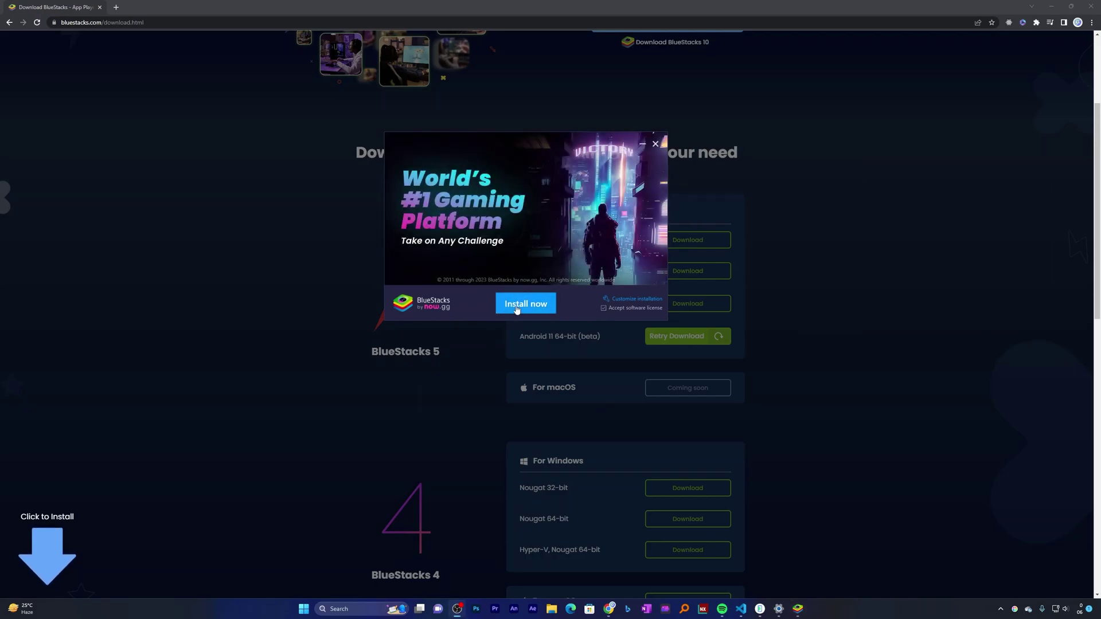
Install BlueStacks through the customized installation, keeping the default data path, and maximize the App Player window
{"action": "left_click", "coordinate": [624, 300]}
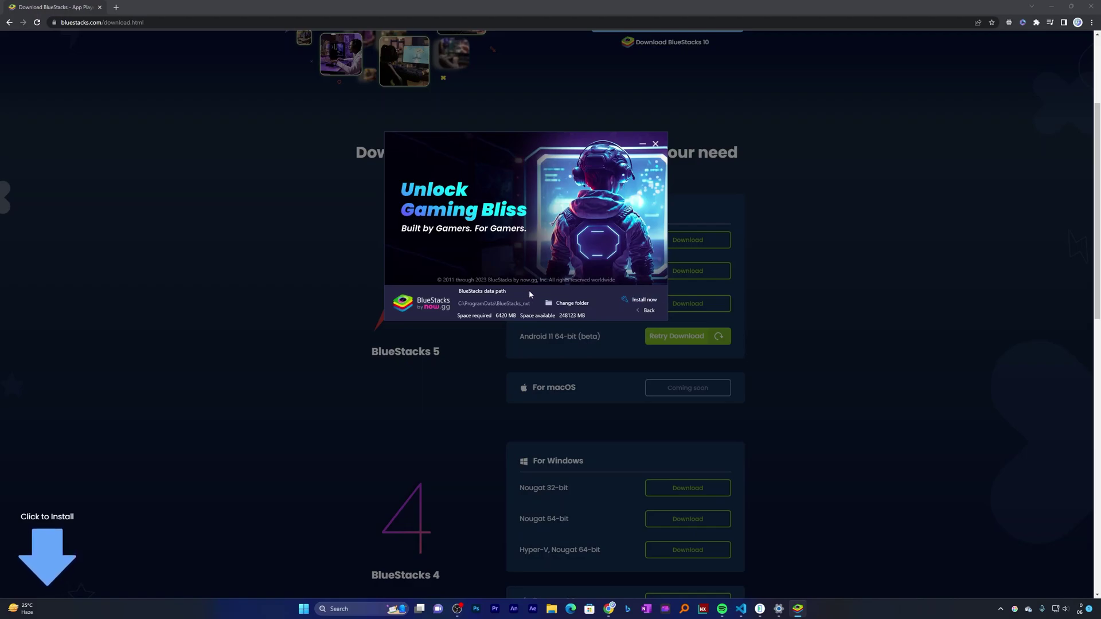
{"action": "left_click", "coordinate": [563, 307]}
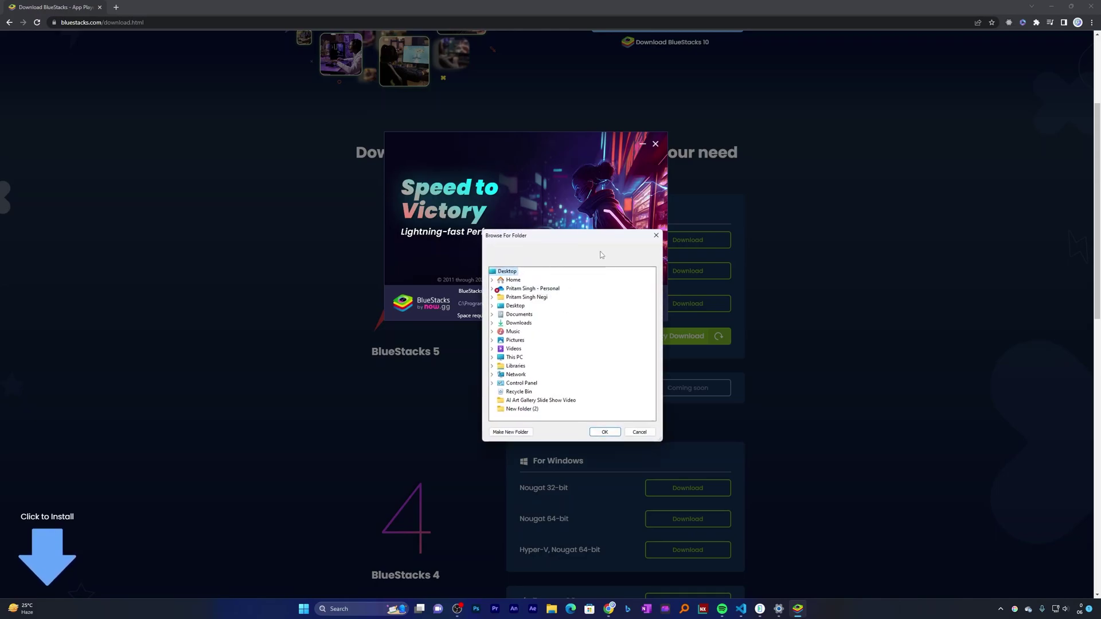
{"action": "left_click", "coordinate": [656, 236]}
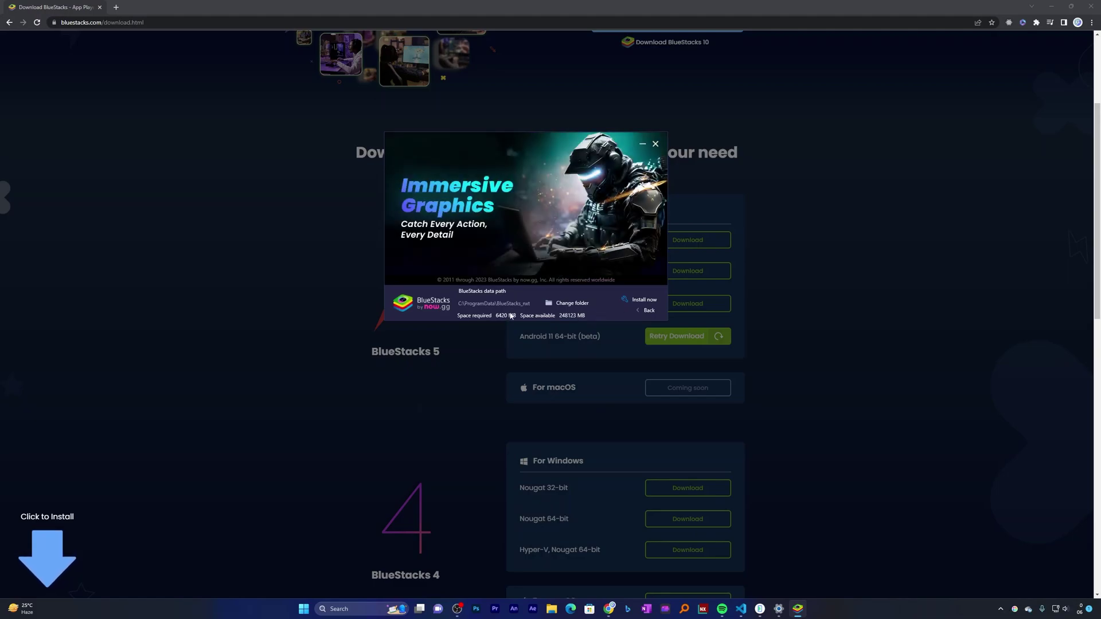
{"action": "left_click", "coordinate": [633, 299]}
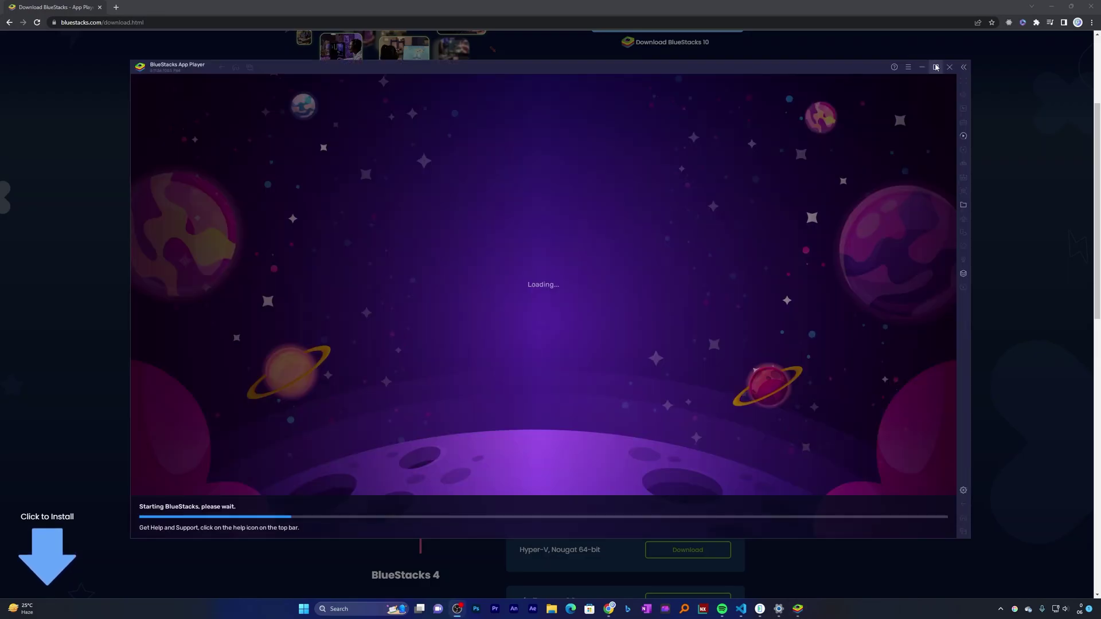
{"action": "left_click", "coordinate": [936, 67]}
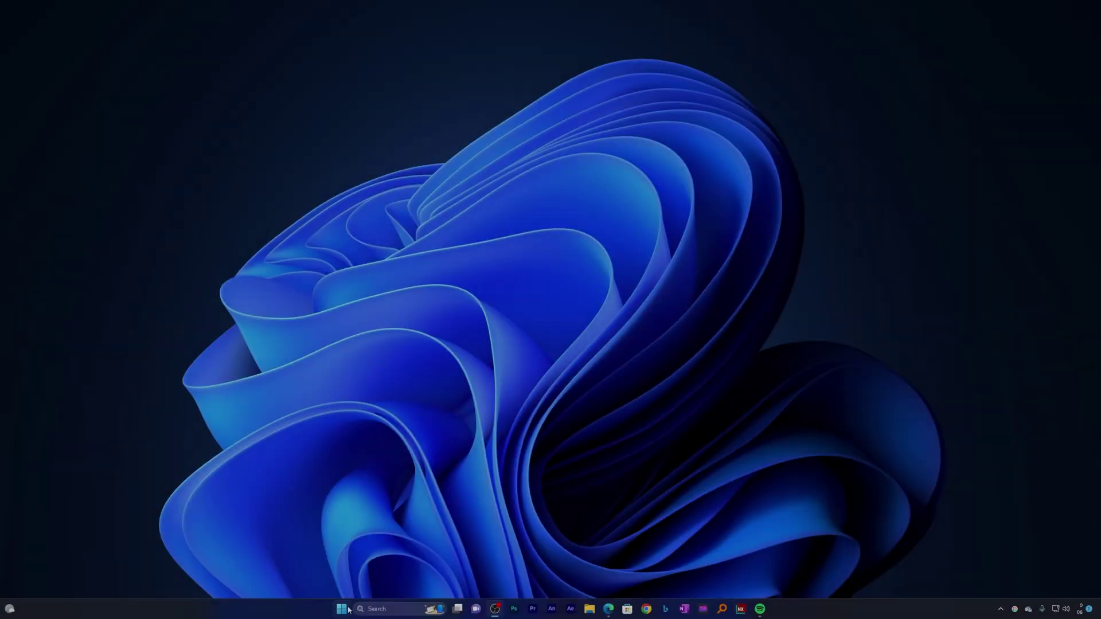
Try to launch BlueStacks 5 and dismiss its startup dialog
{"action": "key", "text": "super"}
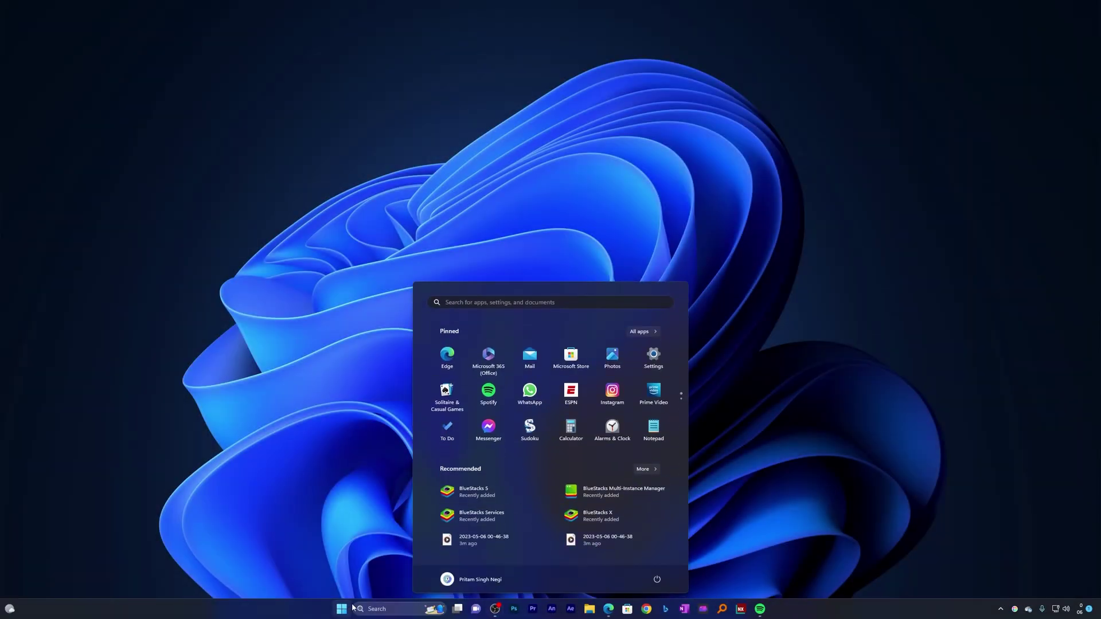
{"action": "left_click", "coordinate": [483, 497]}
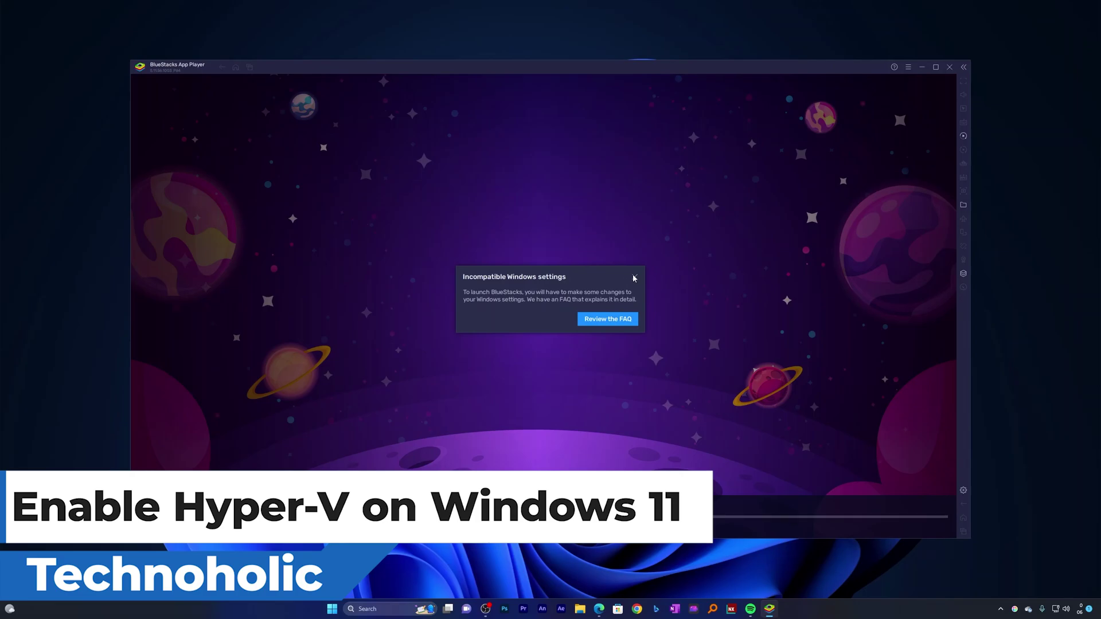
{"action": "left_click", "coordinate": [635, 279]}
Open Windows Settings, search for "optional" and go to the Optional features page
{"action": "left_click", "coordinate": [343, 610]}
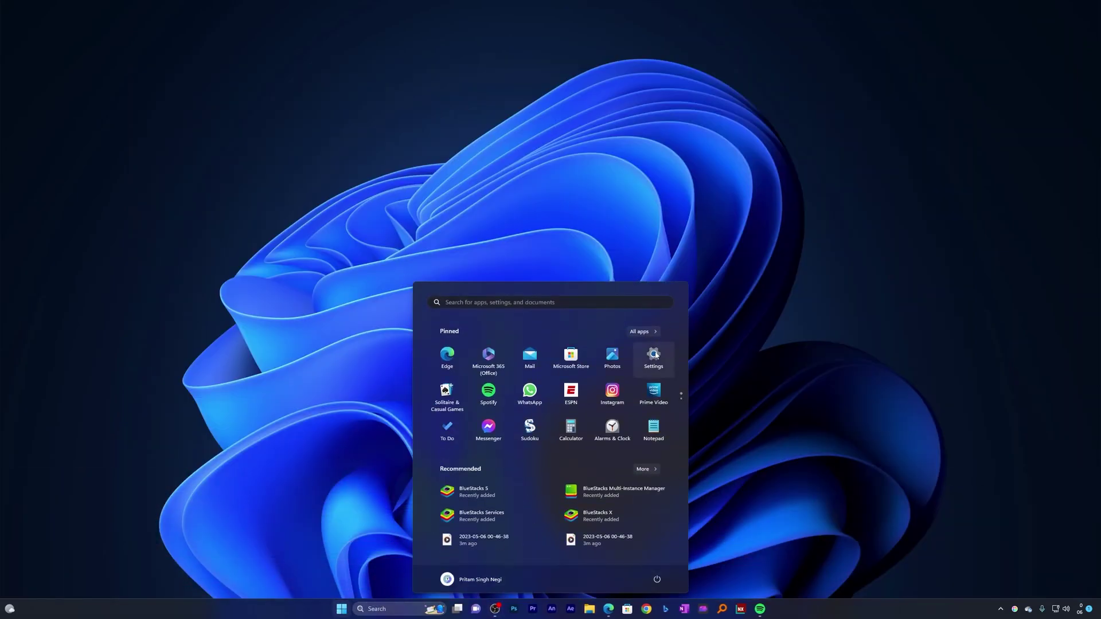
{"action": "left_click", "coordinate": [654, 354]}
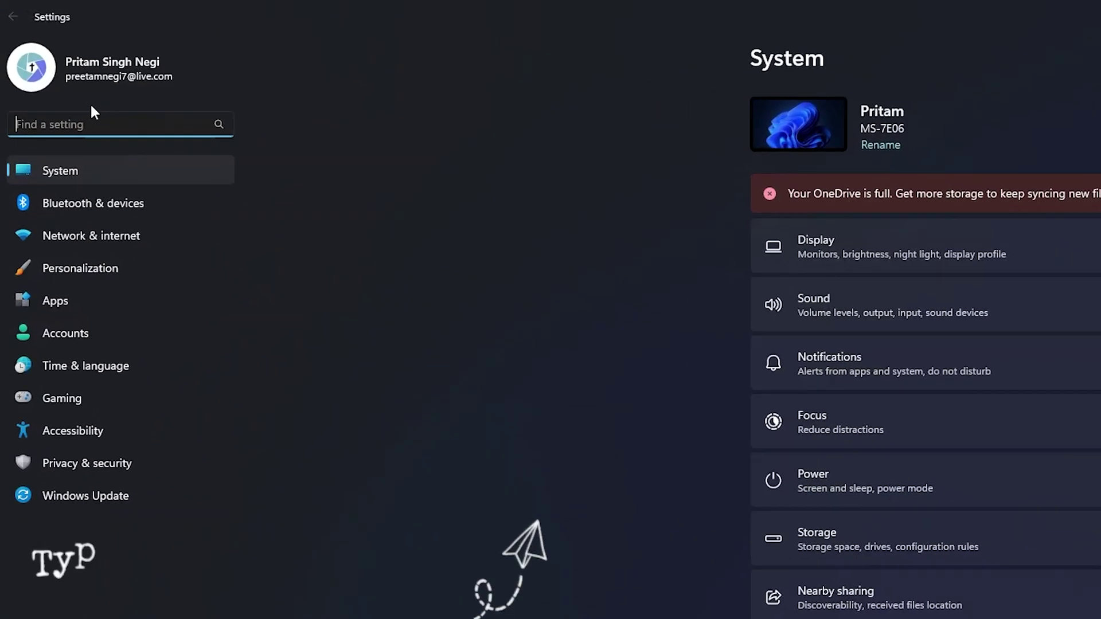
{"action": "type", "text": "optional"}
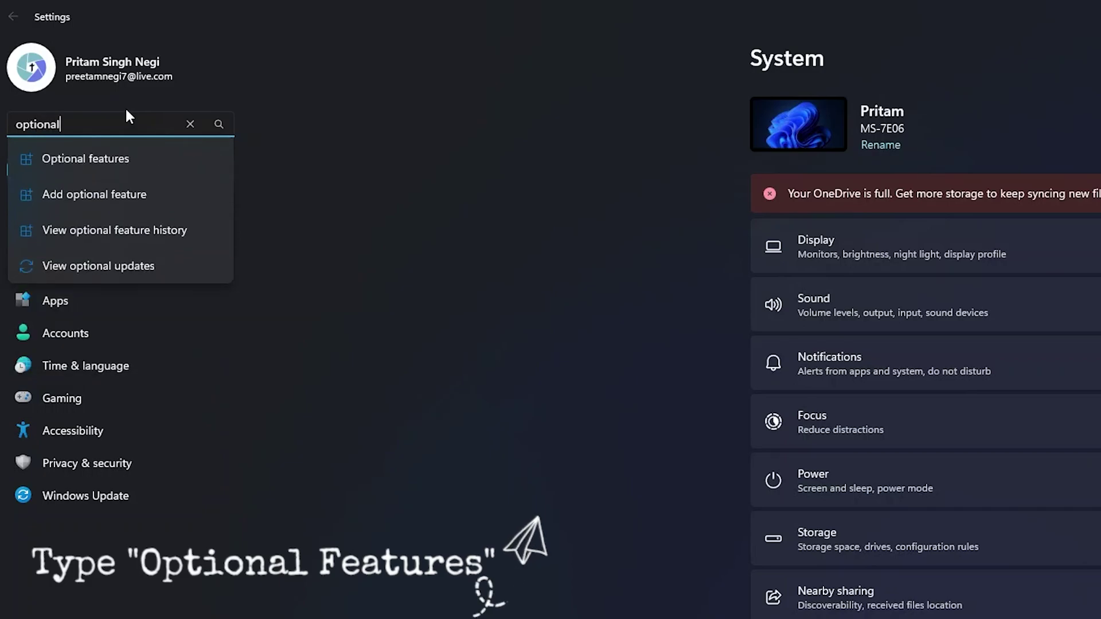
{"action": "left_click", "coordinate": [120, 163]}
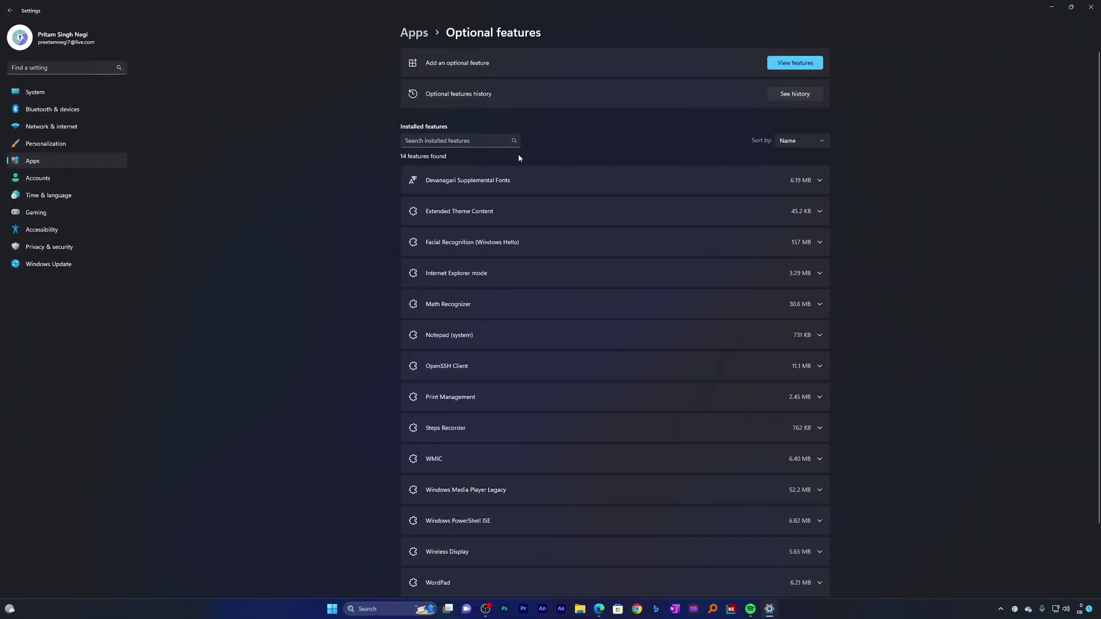
Search the installed features for "hyper" and open the dialog for turning more Windows features on or off
{"action": "left_click", "coordinate": [453, 144]}
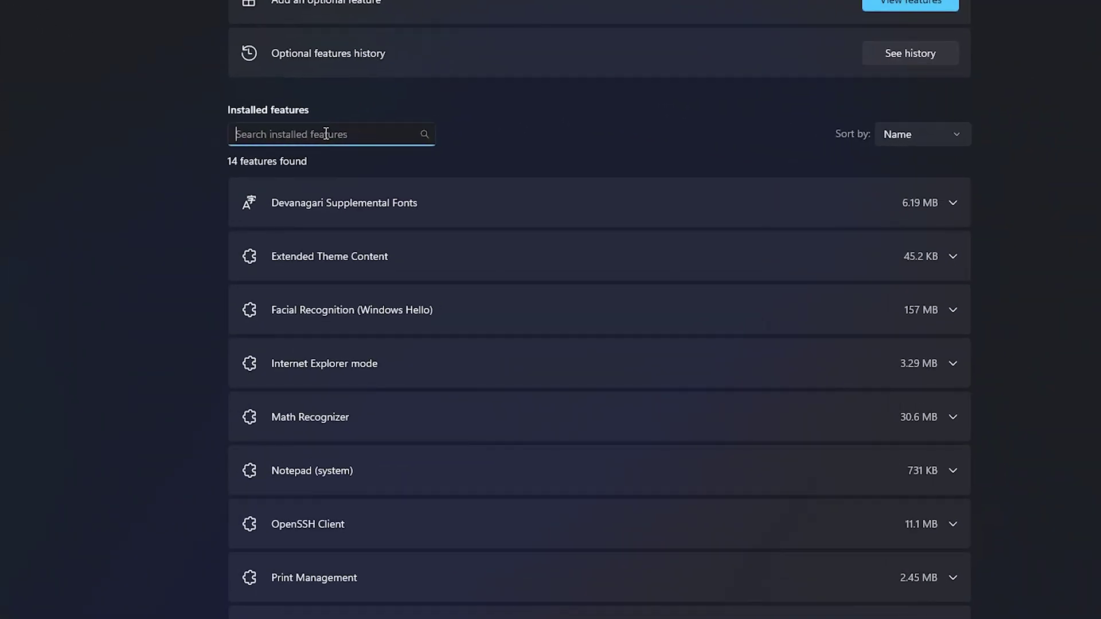
{"action": "type", "text": "hyper"}
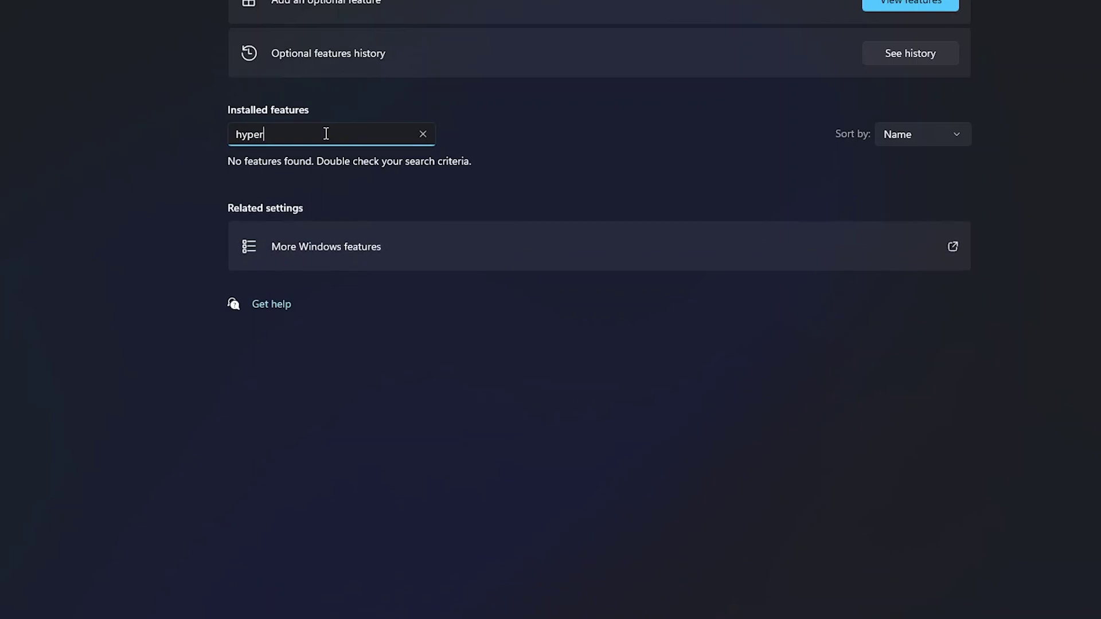
{"action": "left_click", "coordinate": [363, 249]}
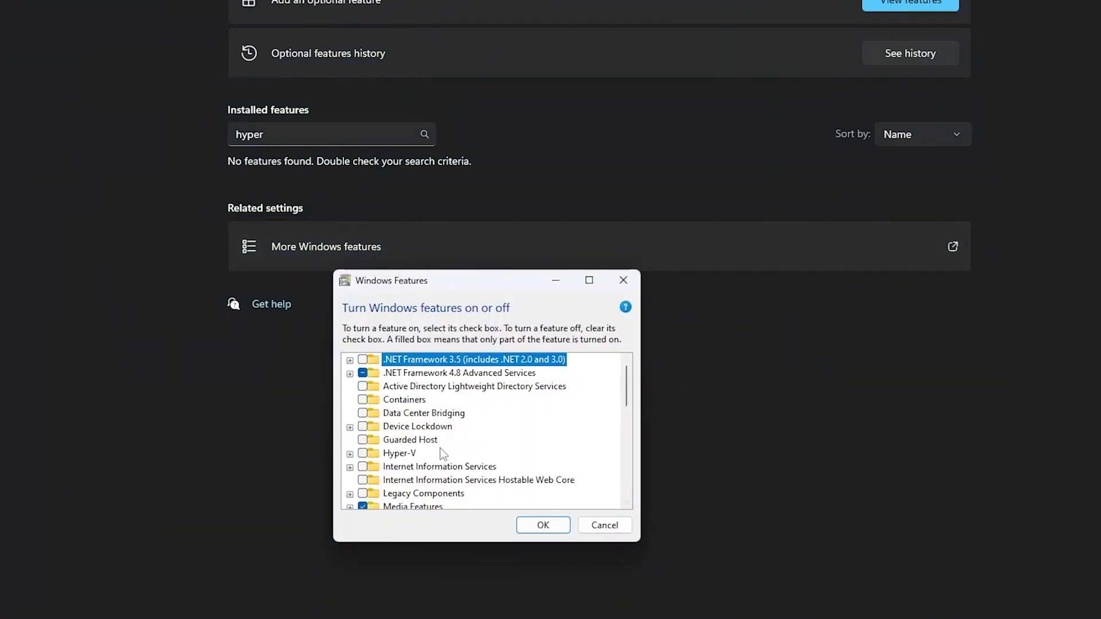
Enable Hyper-V, including Hyper-V Management Tools and Hyper-V Platform, and apply the change
{"action": "left_click", "coordinate": [363, 454]}
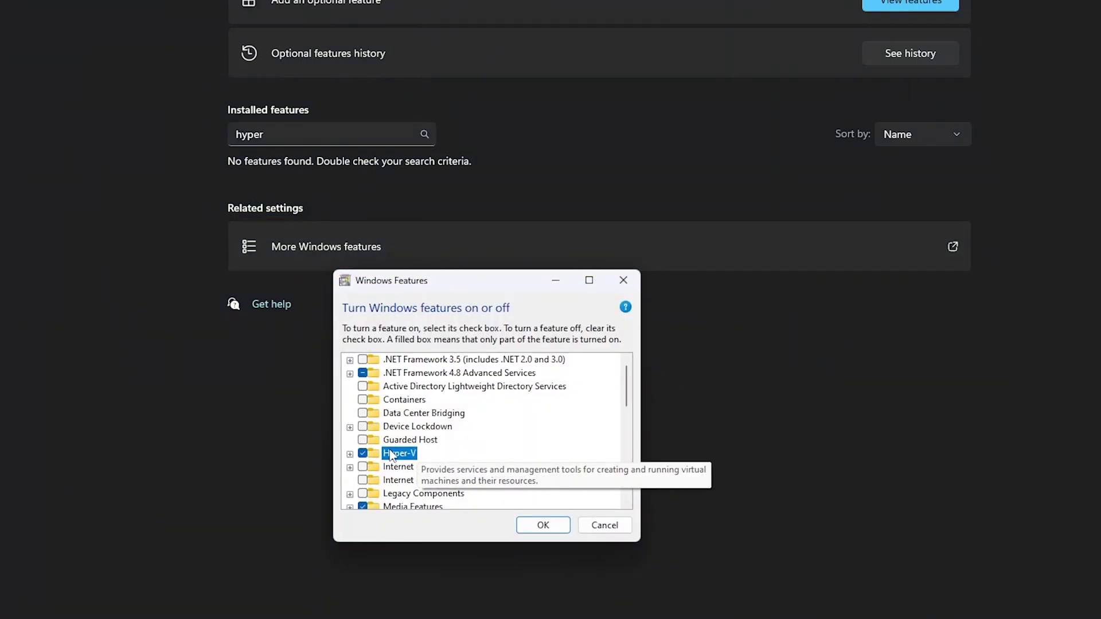
{"action": "left_click", "coordinate": [350, 454]}
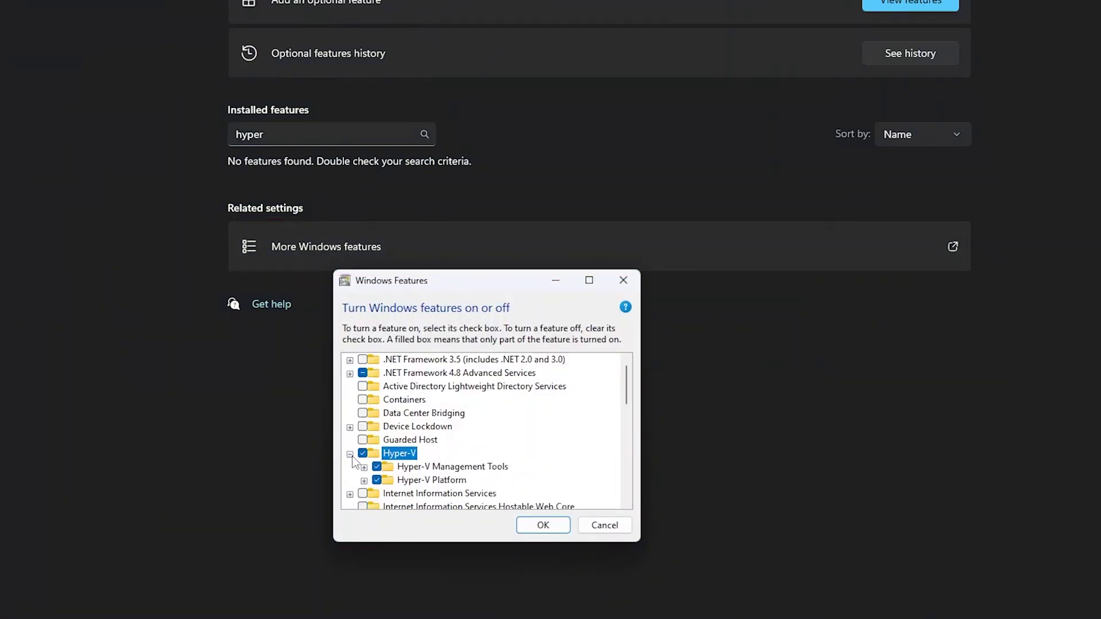
{"action": "left_click", "coordinate": [538, 525]}
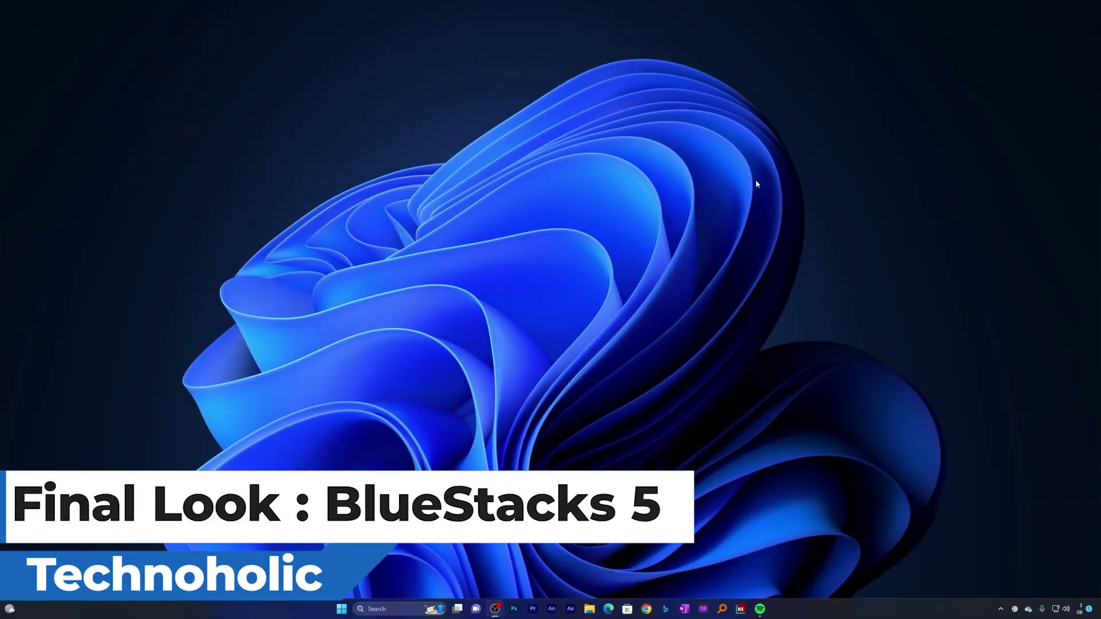
Launch BlueStacks 5 from the recently added apps
{"action": "left_click", "coordinate": [342, 608]}
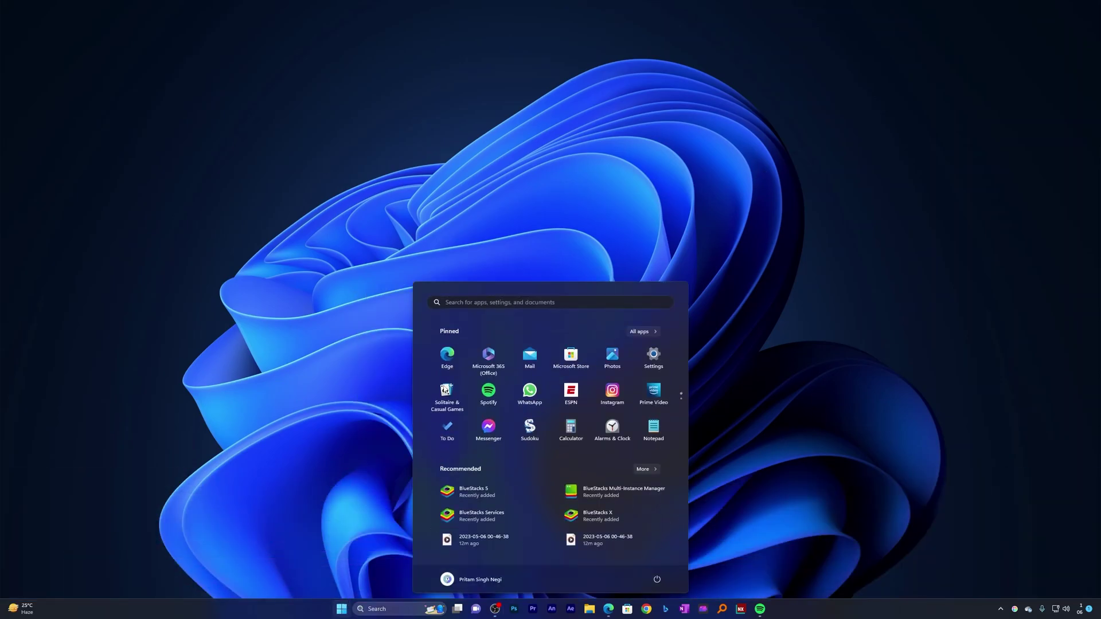
{"action": "right_click", "coordinate": [477, 493]}
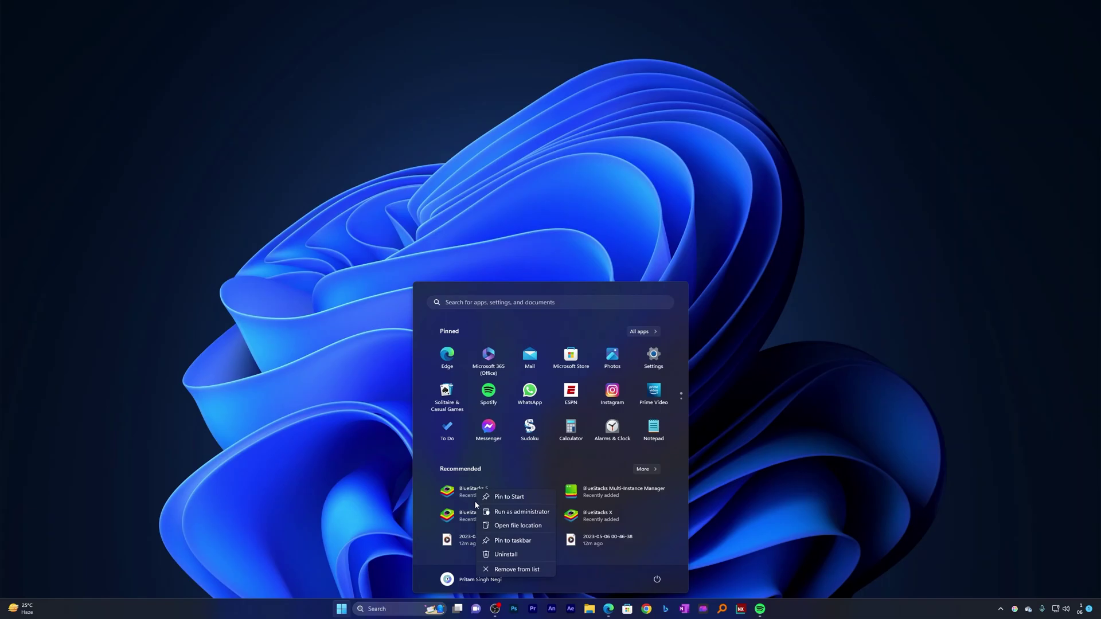
{"action": "right_click", "coordinate": [460, 493]}
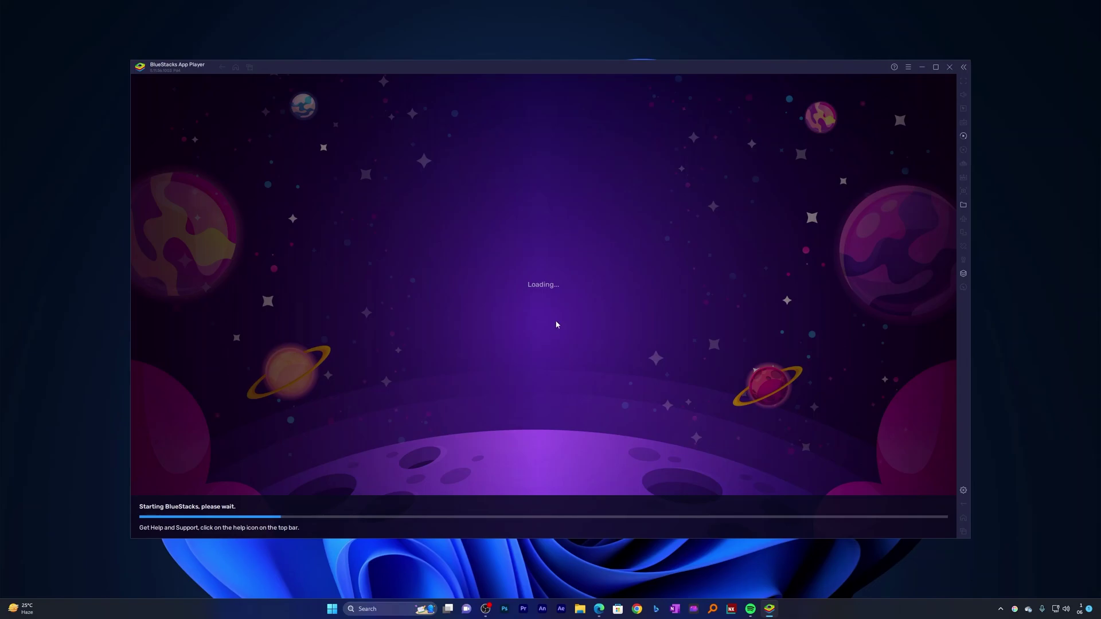
Maximize the BlueStacks window, browse the games in the App Center and open one of them in Google Play
{"action": "left_click", "coordinate": [936, 67]}
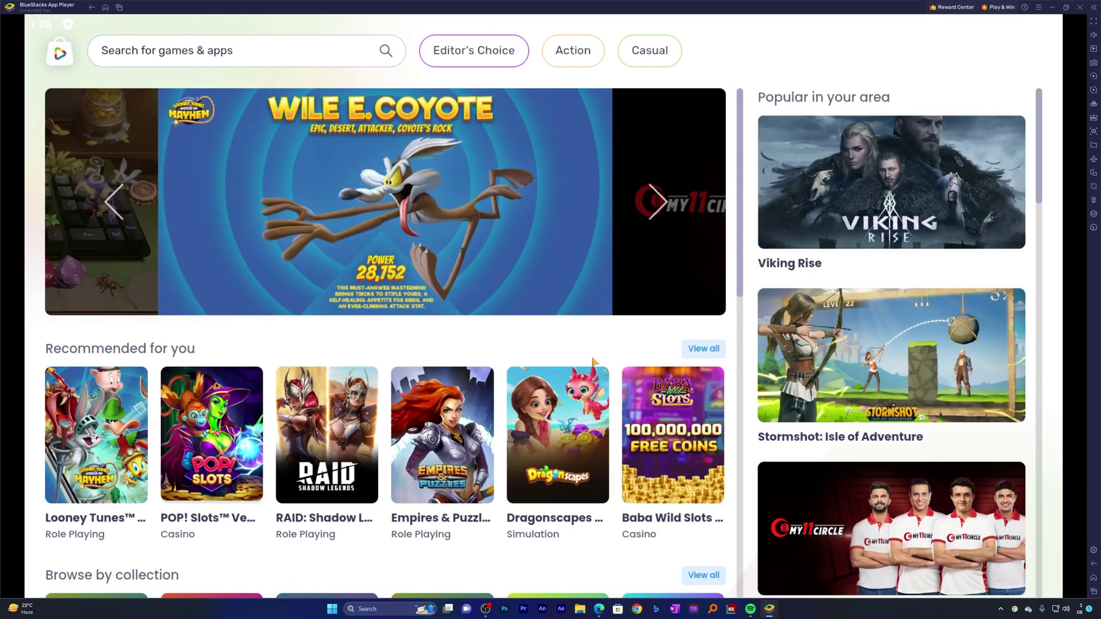
{"action": "scroll", "coordinate": [695, 362], "scroll_direction": "down", "scroll_amount": 5}
{"action": "scroll", "coordinate": [694, 366], "scroll_direction": "down", "scroll_amount": 7}
{"action": "scroll", "coordinate": [694, 367], "scroll_direction": "up", "scroll_amount": 5}
{"action": "scroll", "coordinate": [693, 366], "scroll_direction": "down", "scroll_amount": 5}
{"action": "left_click", "coordinate": [666, 466]}
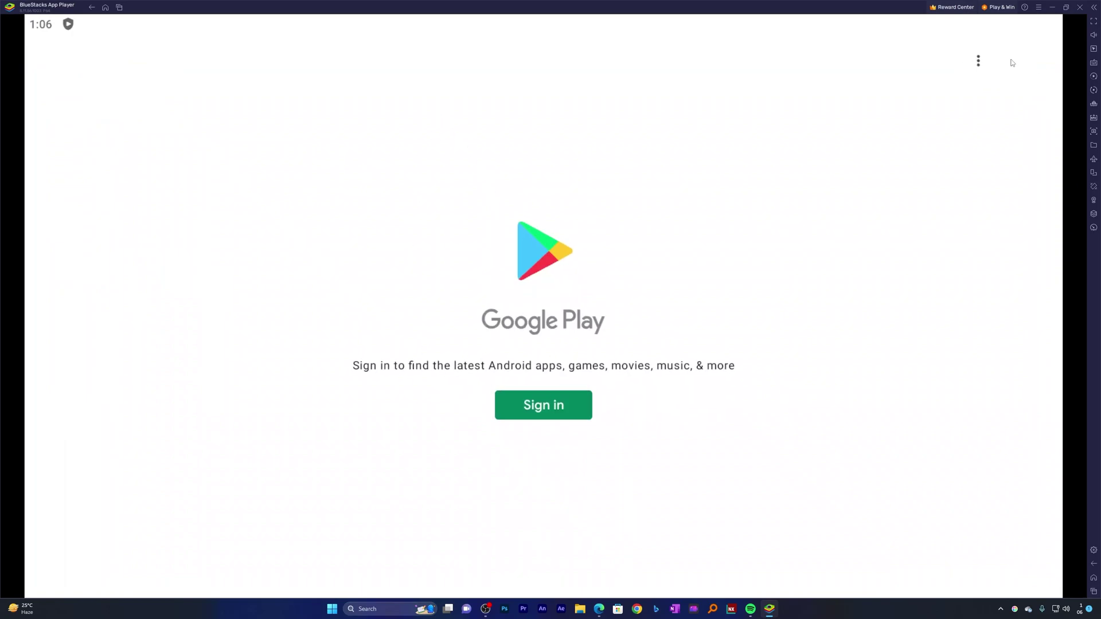
Switch to full screen, dismiss the Google Play Protect notification from the notification shade, and exit full screen
{"action": "left_click", "coordinate": [1094, 23]}
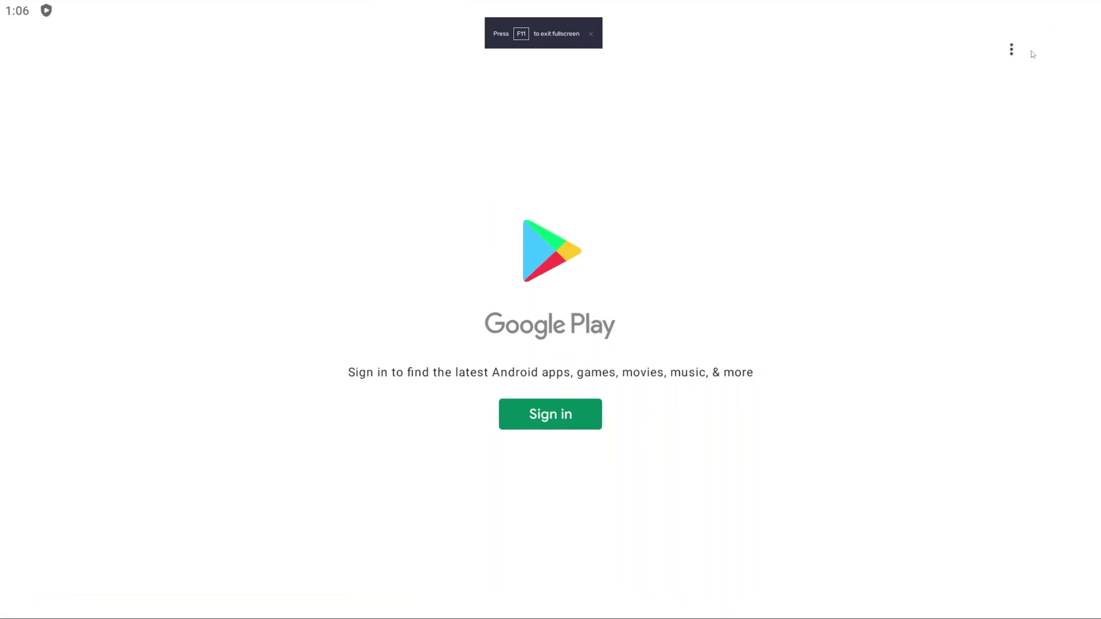
{"action": "left_click_drag", "start_coordinate": [791, 5], "coordinate": [860, 221]}
{"action": "key", "text": "Escape"}
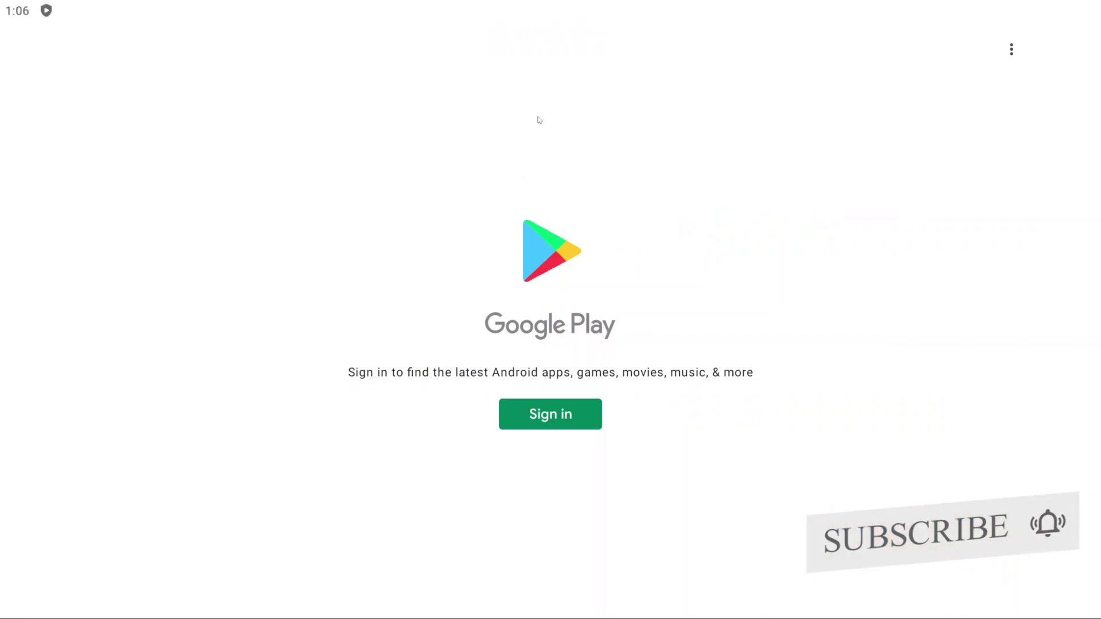
{"action": "left_click_drag", "start_coordinate": [831, 2], "coordinate": [762, 605]}
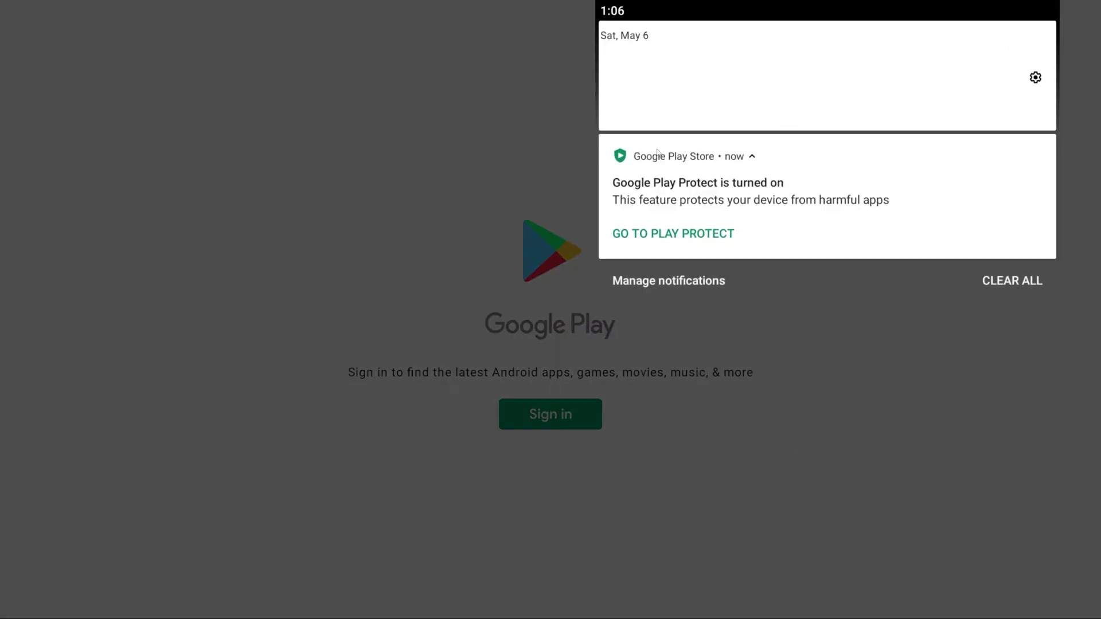
{"action": "left_click_drag", "start_coordinate": [654, 164], "coordinate": [699, 90]}
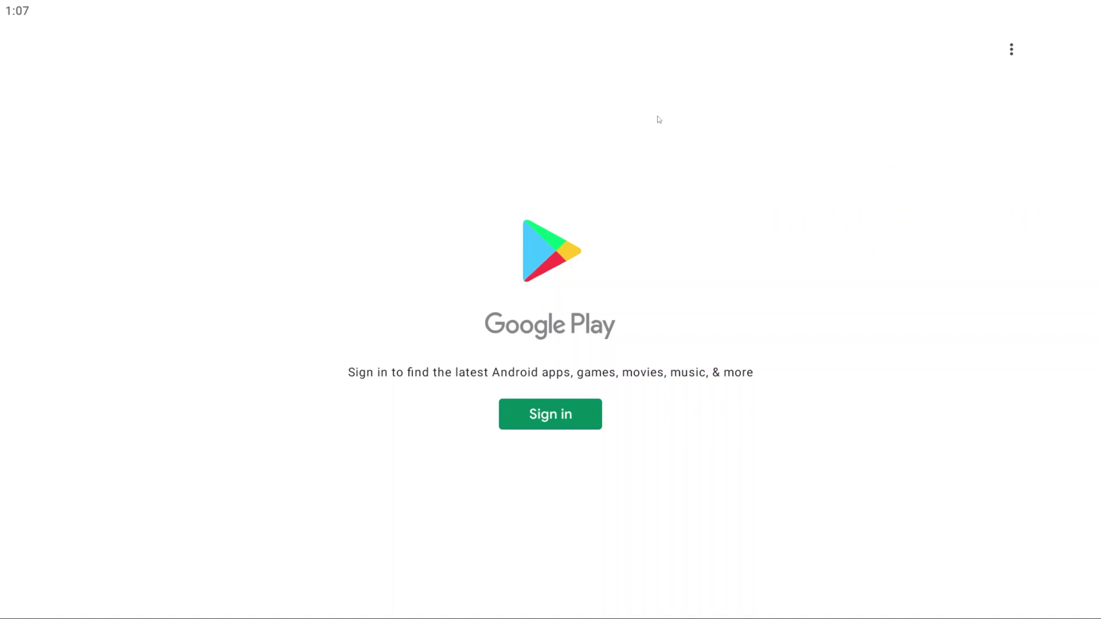
{"action": "key", "text": "F11"}
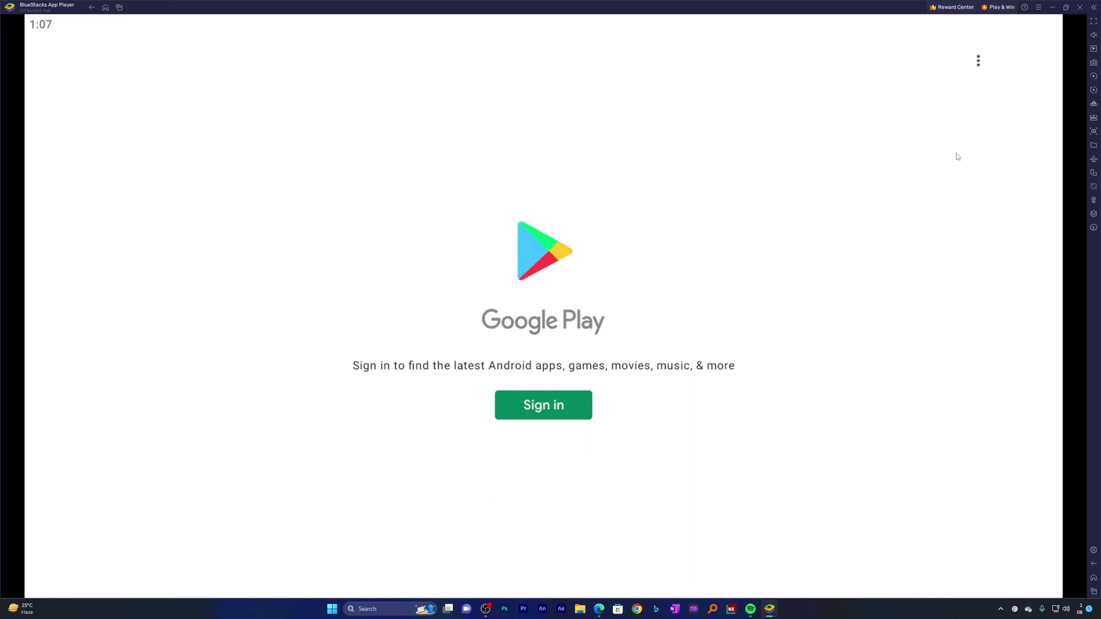
Go to the home screen, view the Android Settings app through the recent apps, and return home
{"action": "left_click", "coordinate": [1094, 578]}
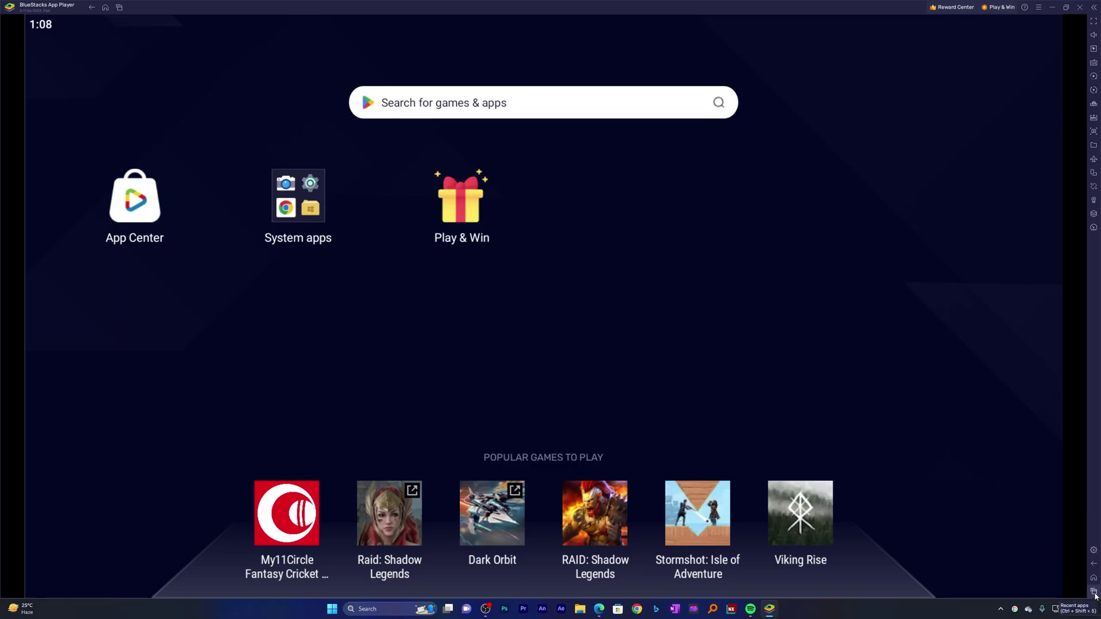
{"action": "left_click", "coordinate": [1095, 593]}
{"action": "left_click", "coordinate": [1095, 593]}
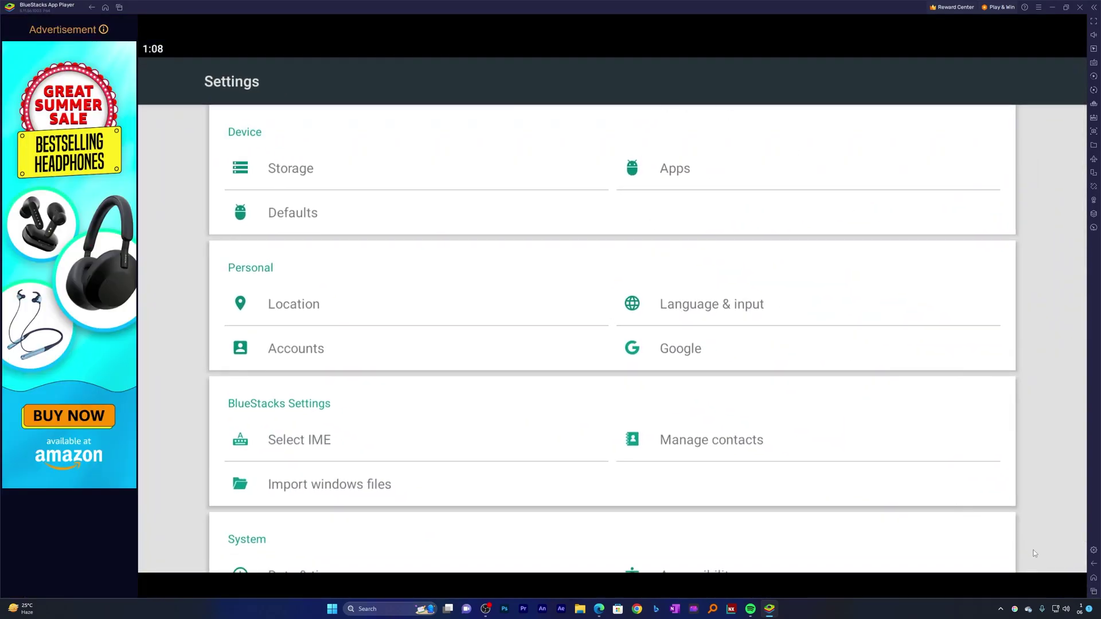
{"action": "left_click", "coordinate": [1094, 580]}
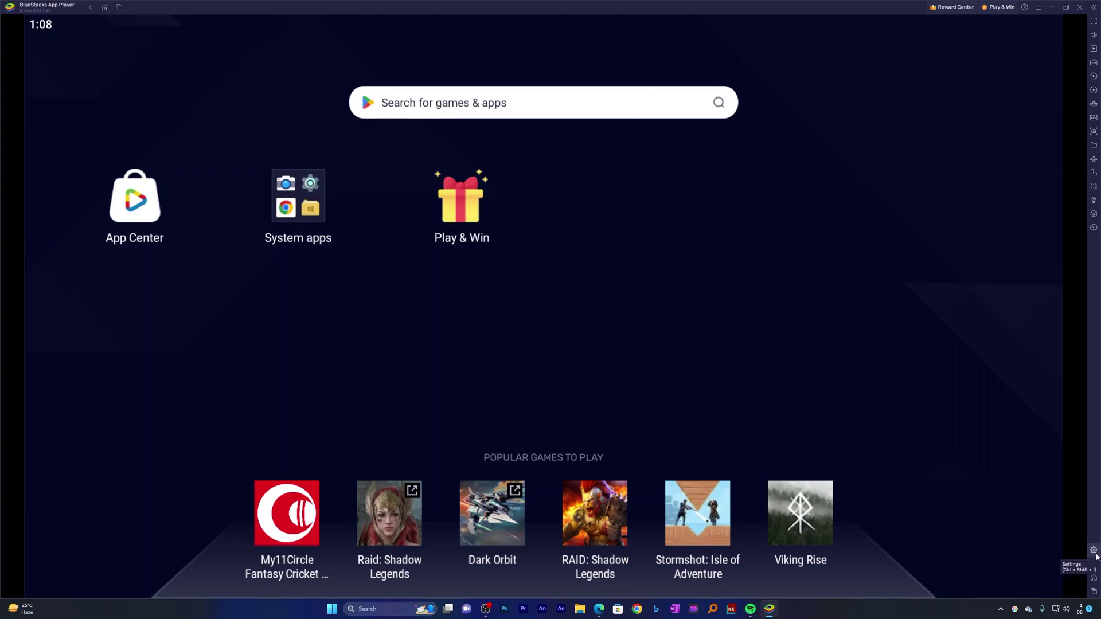
Open the BlueStacks performance settings and set the CPU allocation to Custom with 8 cores
{"action": "left_click", "coordinate": [1095, 552]}
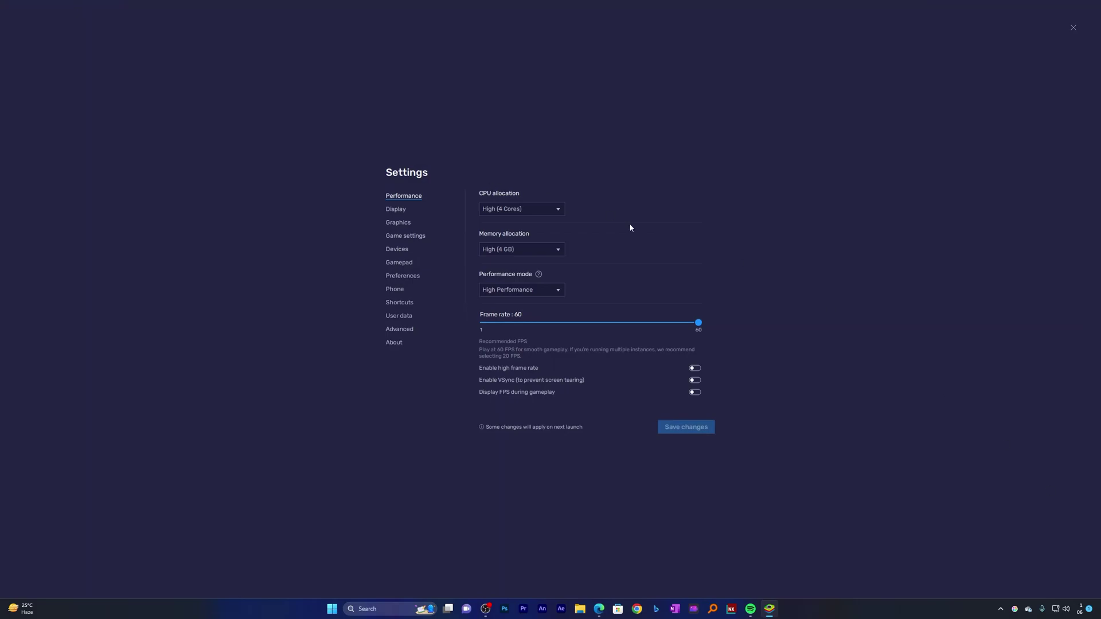
{"action": "left_click", "coordinate": [552, 210]}
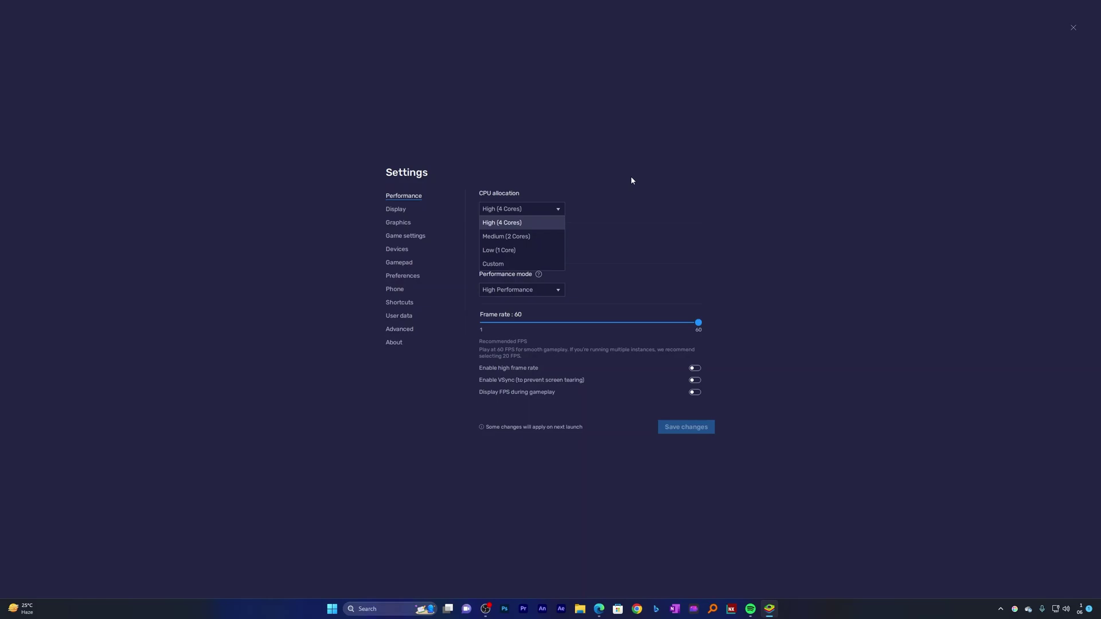
{"action": "left_click", "coordinate": [631, 177]}
{"action": "left_click", "coordinate": [559, 212]}
{"action": "left_click", "coordinate": [502, 260]}
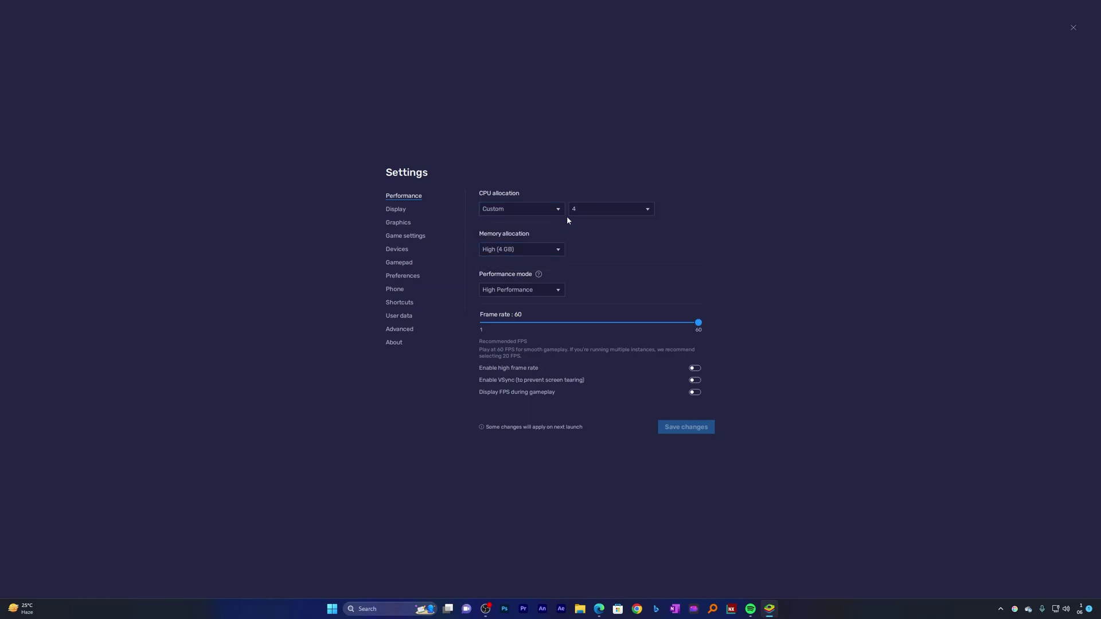
{"action": "left_click", "coordinate": [629, 210]}
{"action": "left_click", "coordinate": [585, 167]}
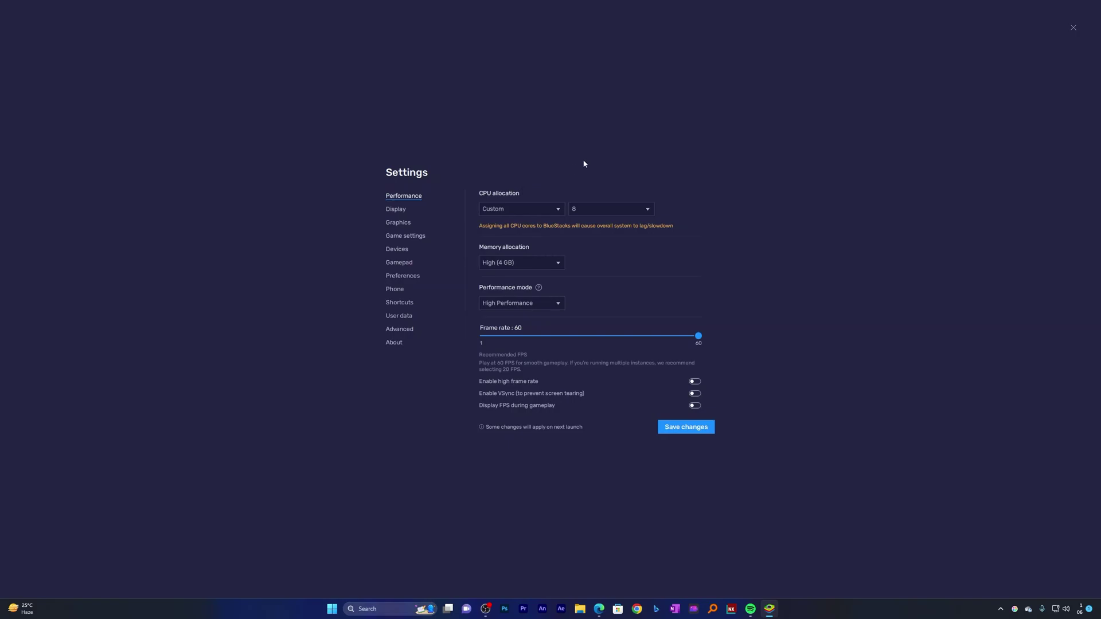
Set the memory allocation to Custom (MB) with a value of 48978
{"action": "left_click", "coordinate": [550, 268]}
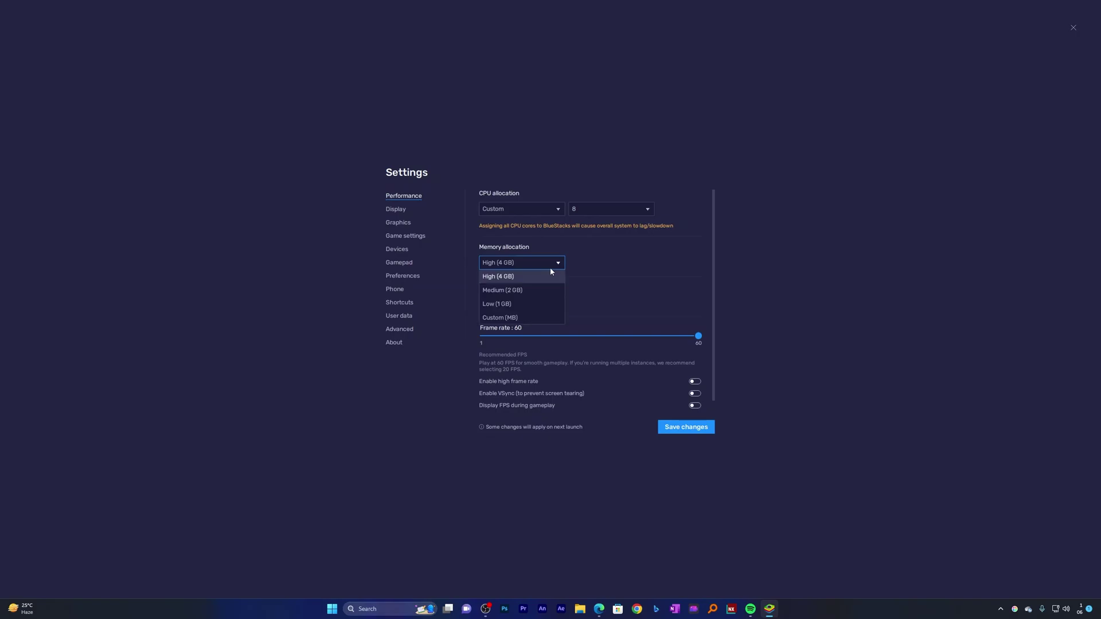
{"action": "left_click", "coordinate": [540, 318]}
{"action": "left_click_drag", "start_coordinate": [565, 262], "coordinate": [627, 250]}
{"action": "type", "text": "48"}
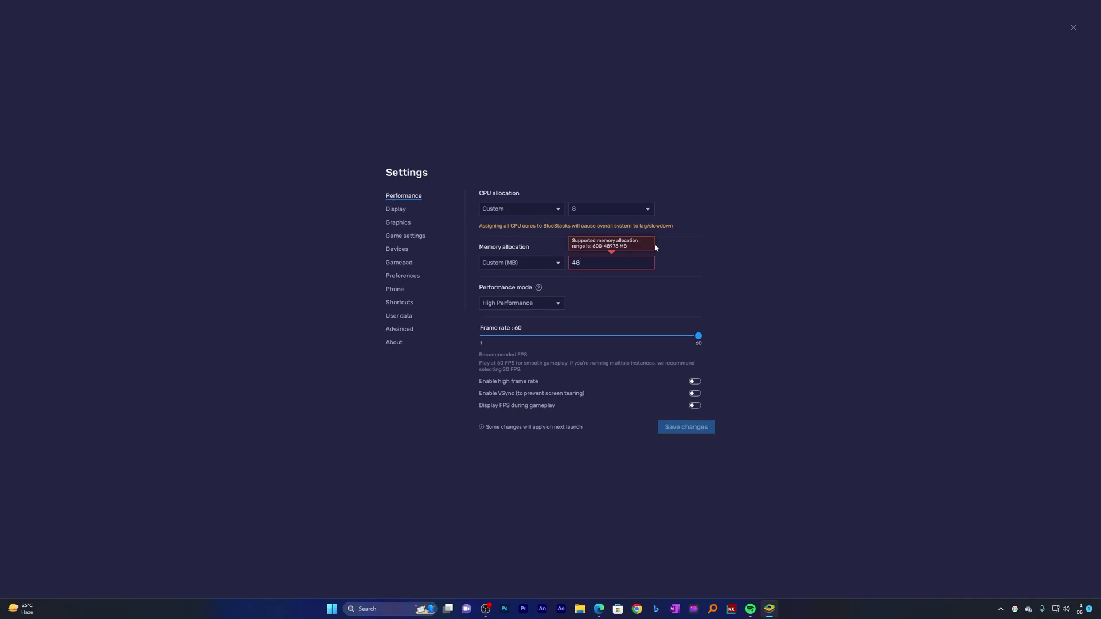
{"action": "type", "text": "978"}
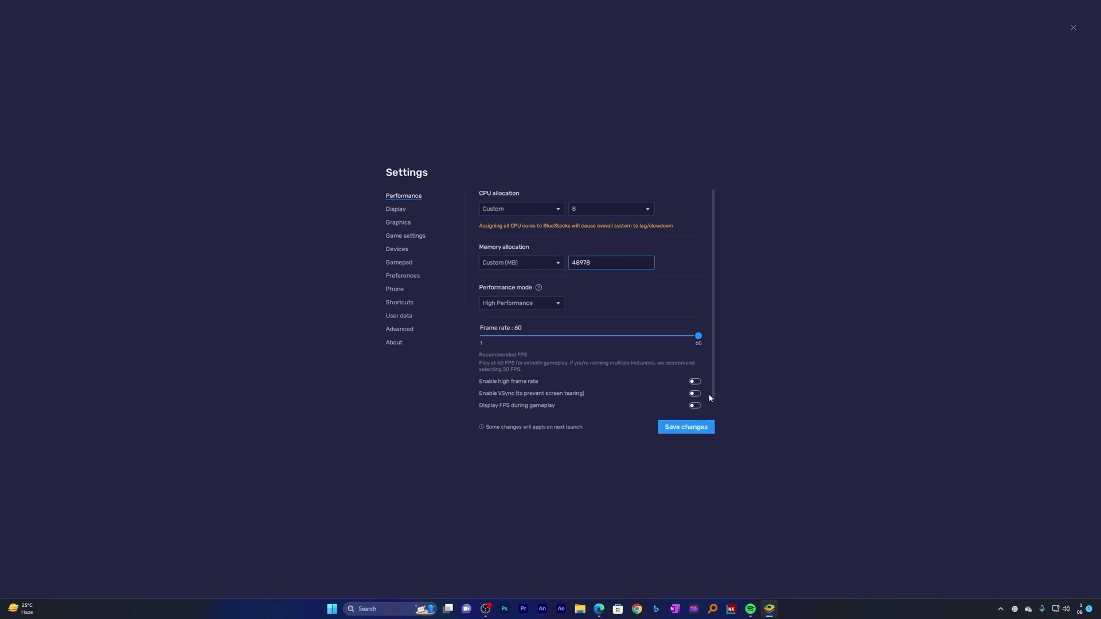
Enable high frame rate, save the performance changes and restart BlueStacks to apply them
{"action": "left_click", "coordinate": [694, 382]}
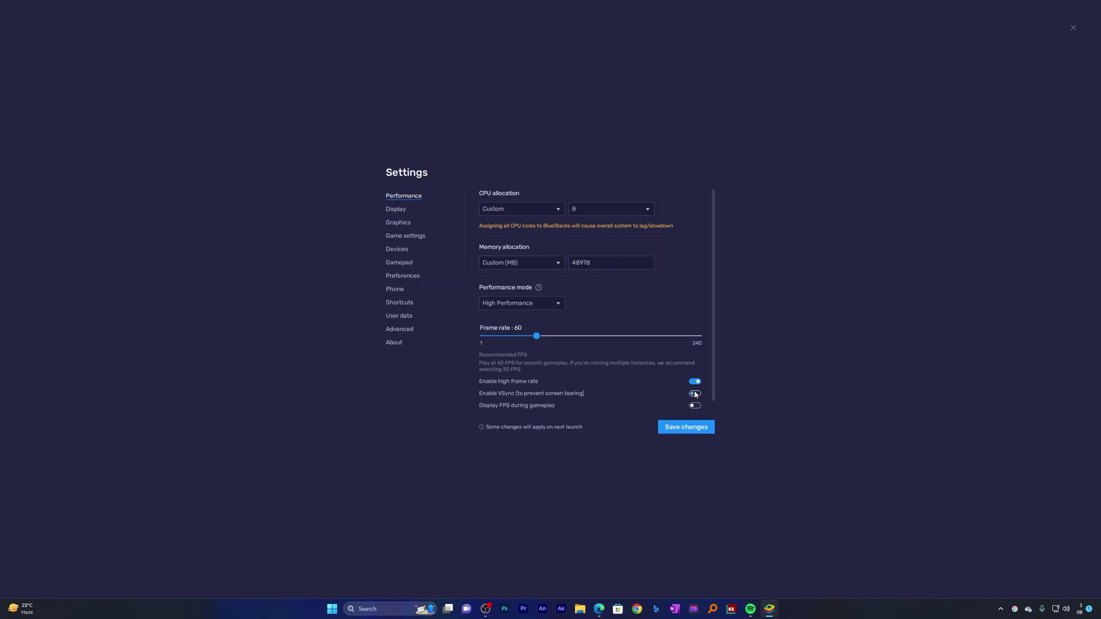
{"action": "left_click", "coordinate": [676, 431]}
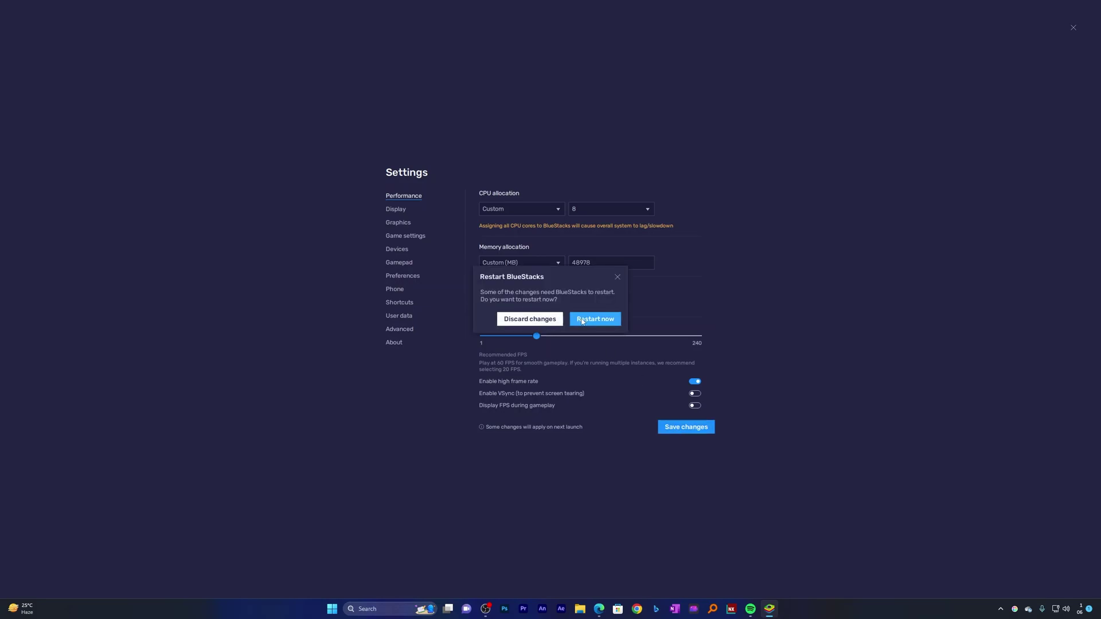
{"action": "left_click", "coordinate": [587, 324]}
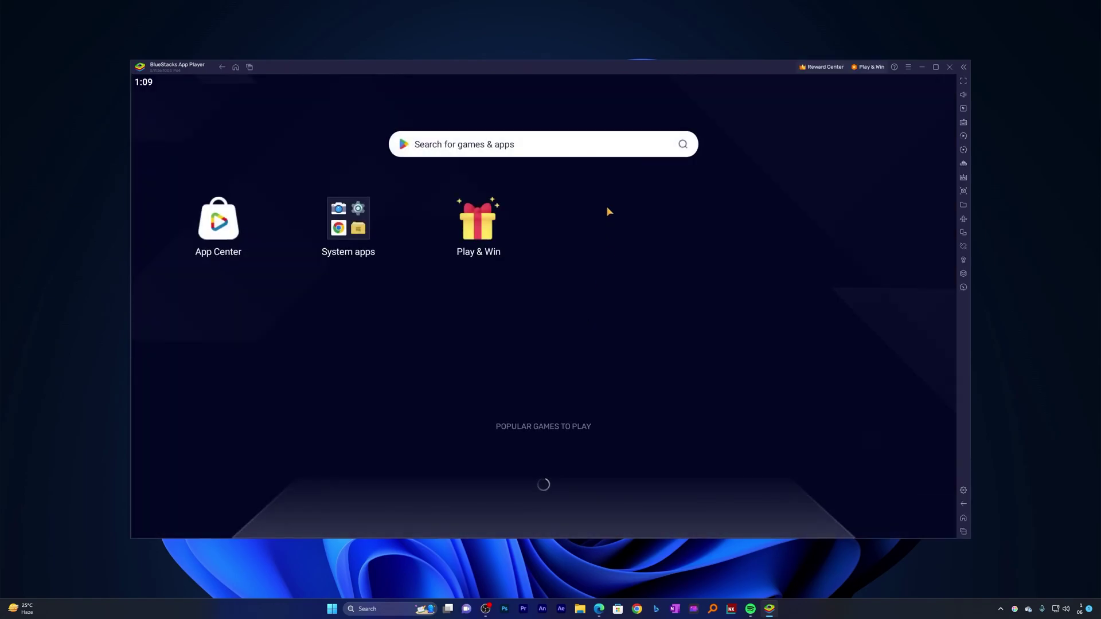
Maximize the restarted window, open Android Settings from the System apps and review the Storage page
{"action": "left_click", "coordinate": [936, 67]}
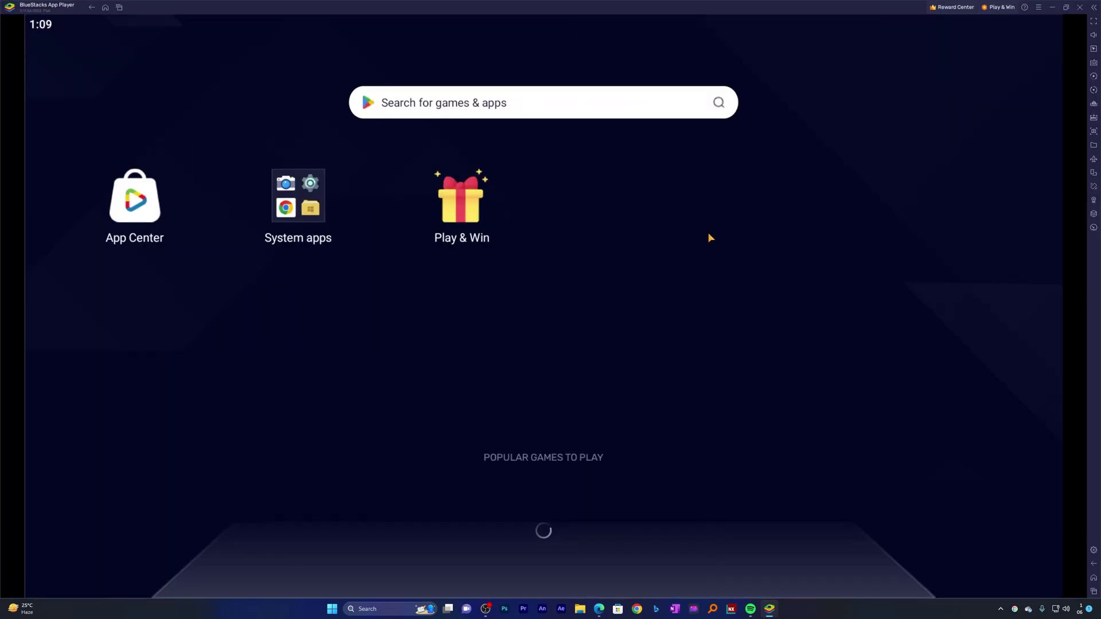
{"action": "left_click", "coordinate": [307, 192]}
{"action": "left_click", "coordinate": [461, 284]}
{"action": "left_click", "coordinate": [283, 162]}
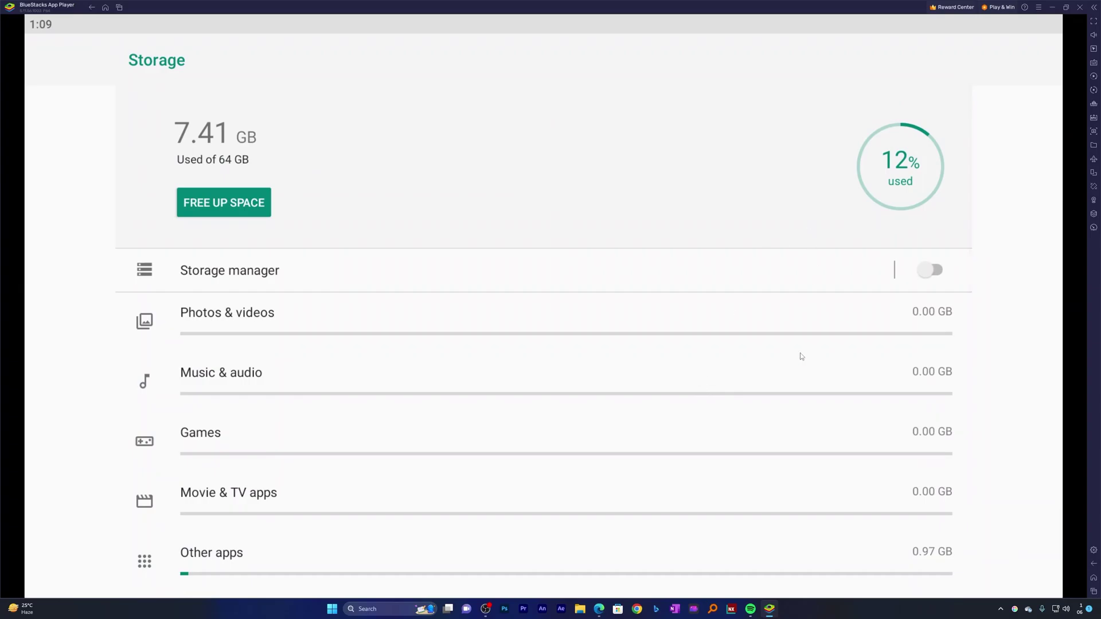
{"action": "left_click_drag", "start_coordinate": [801, 381], "coordinate": [806, 62]}
Check the notification shade and close it, and view the APK installation file chooser without picking a file
{"action": "left_click_drag", "start_coordinate": [436, 23], "coordinate": [415, 54]}
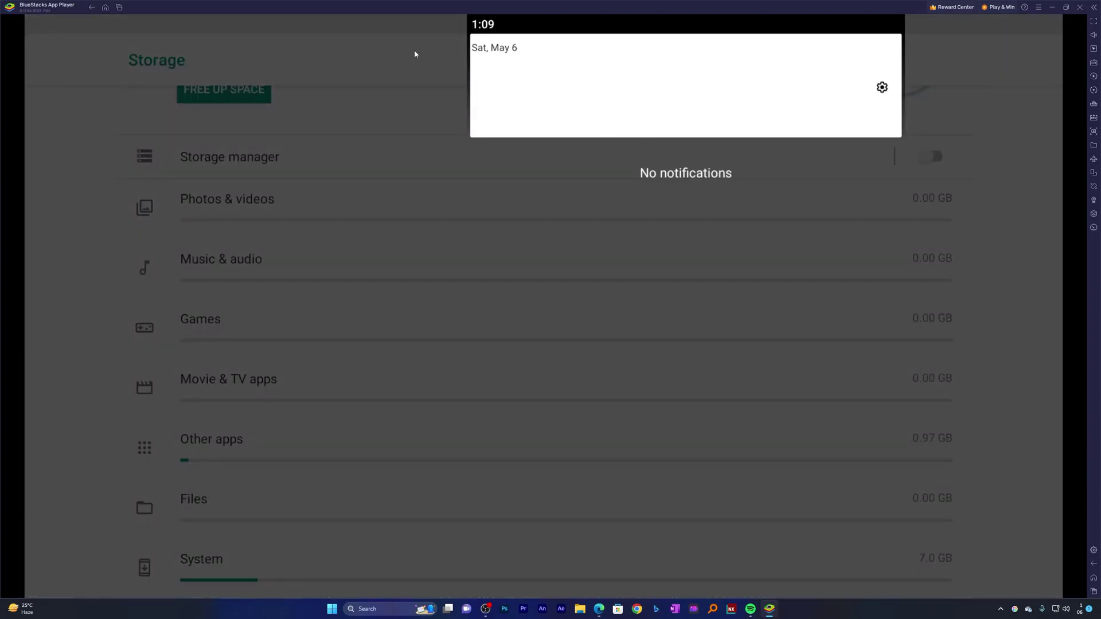
{"action": "left_click", "coordinate": [943, 102]}
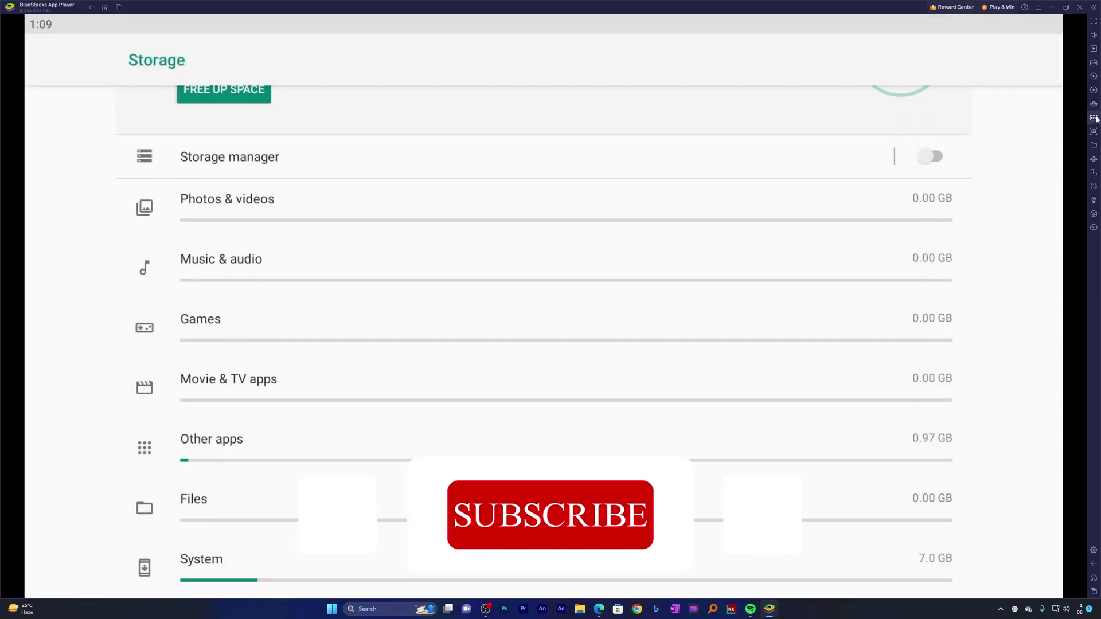
{"action": "left_click", "coordinate": [1094, 118]}
{"action": "key", "text": "Escape"}
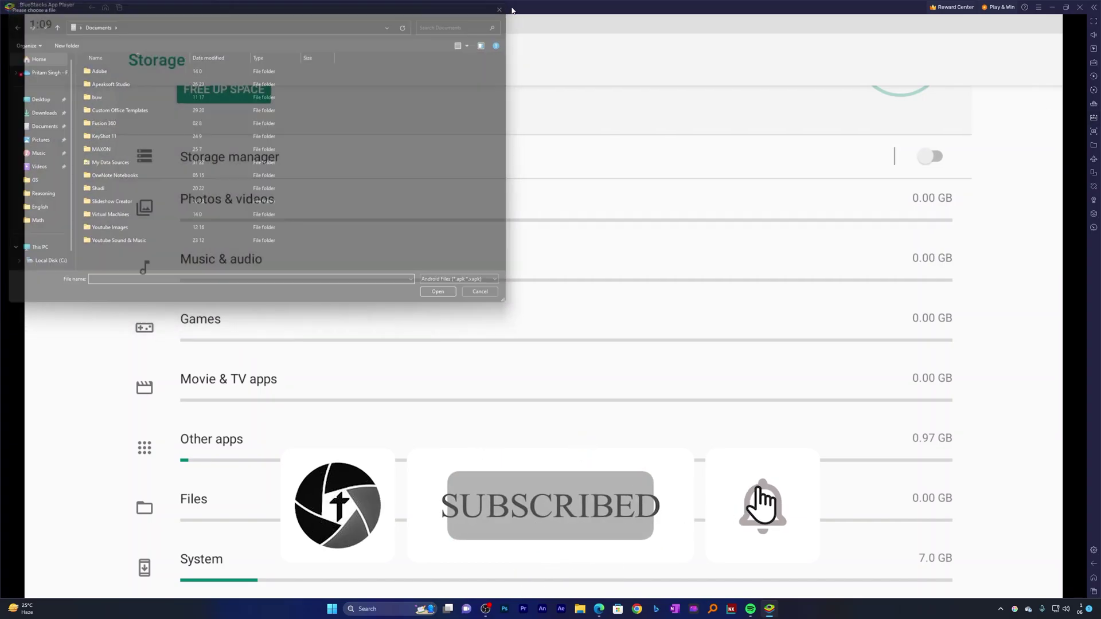